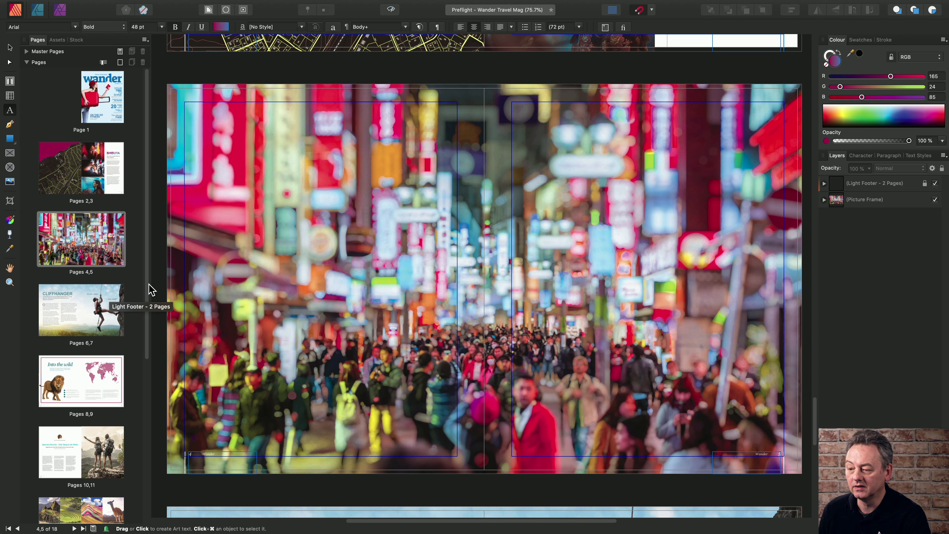
# - On pages 12,13, append "The views from here a truly stunning so remember to bring your camera." to the Day 3 text
pyautogui.moveTo(146, 288); pyautogui.dragTo(144, 387)
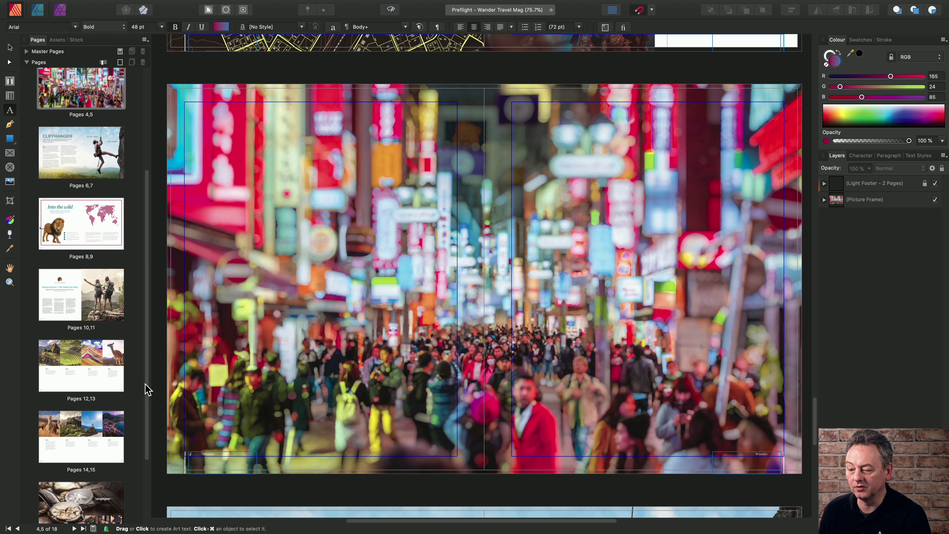
pyautogui.click(85, 392)
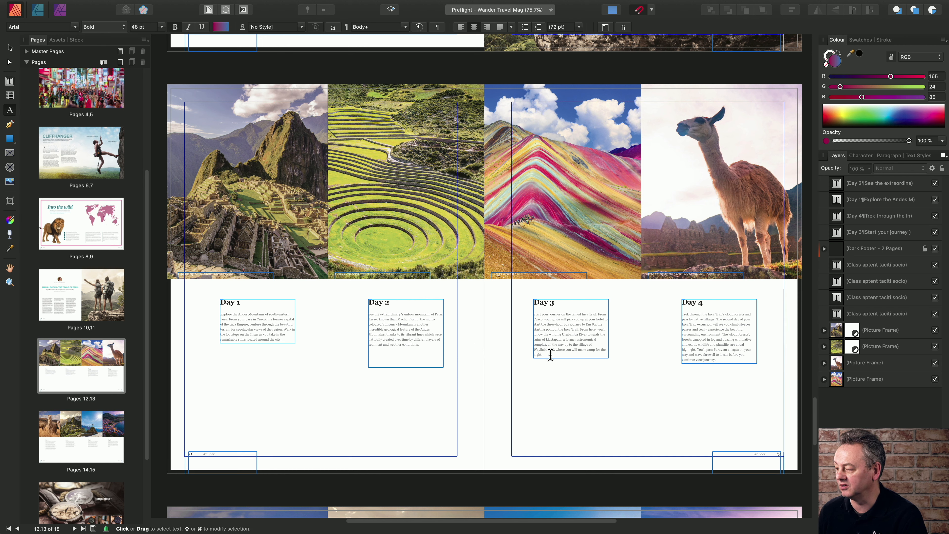
pyautogui.click(551, 355)
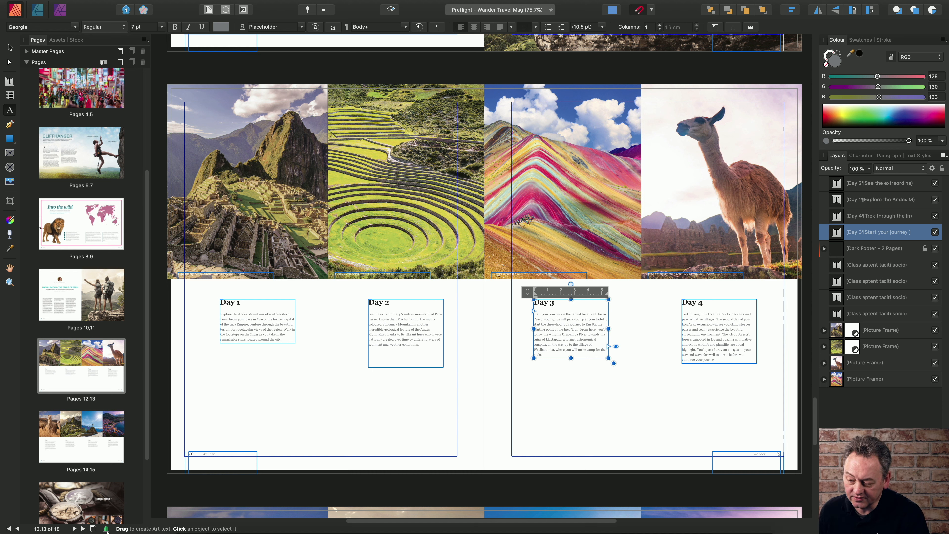
pyautogui.moveTo(106, 530)
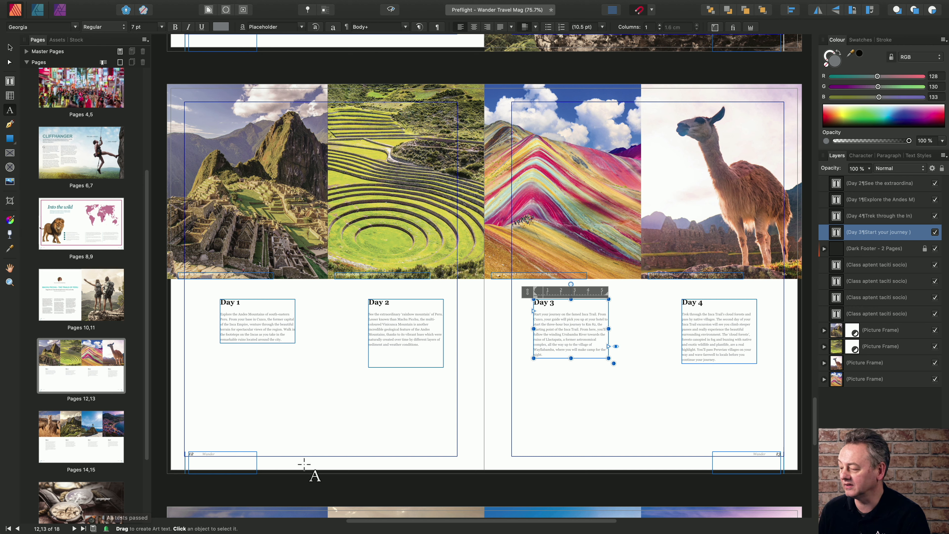
pyautogui.click(550, 353)
pyautogui.scroll(6, 551, 350)
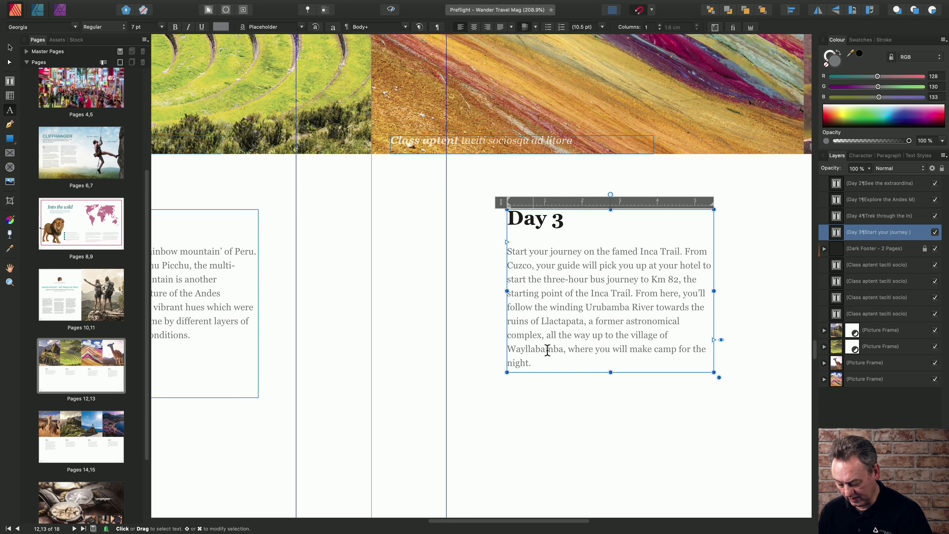
pyautogui.press('super+v')
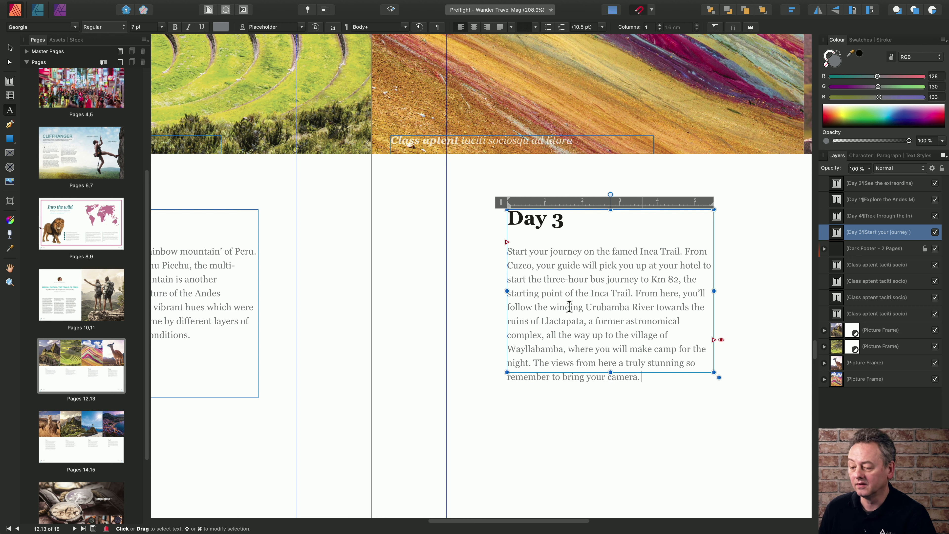
# - Open the Preflight report, locate the overflowing text frame from its entry, and go to the pages 16,17 spread
pyautogui.click(106, 529)
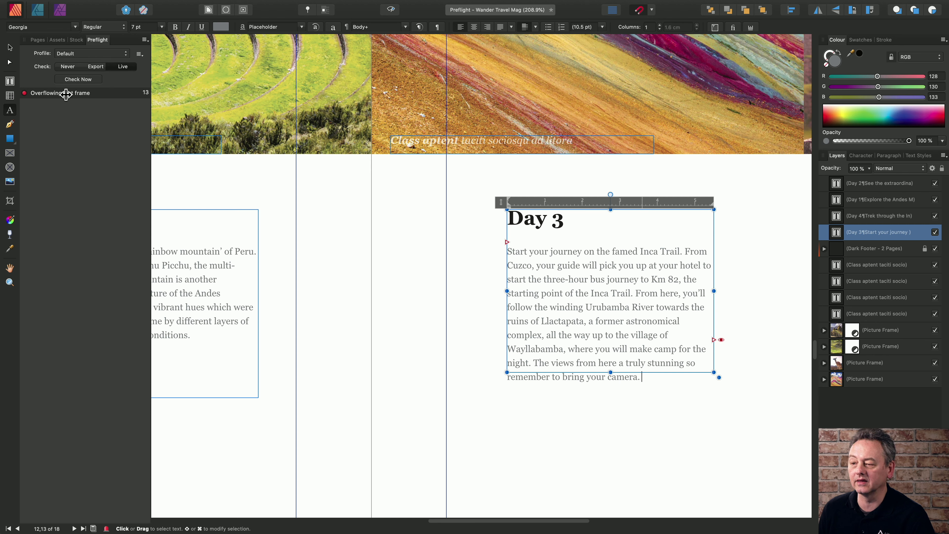
pyautogui.click(66, 93)
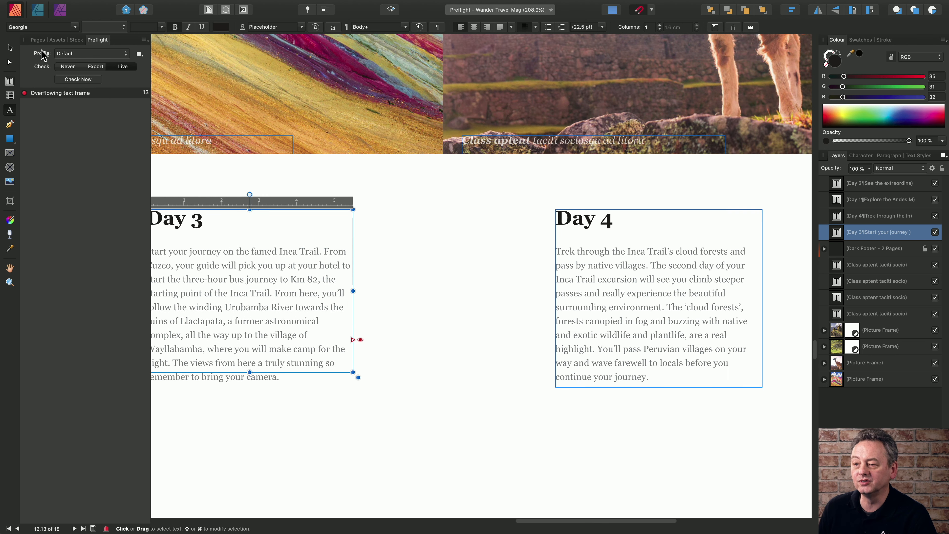
pyautogui.click(38, 40)
pyautogui.scroll(-3, 90, 353)
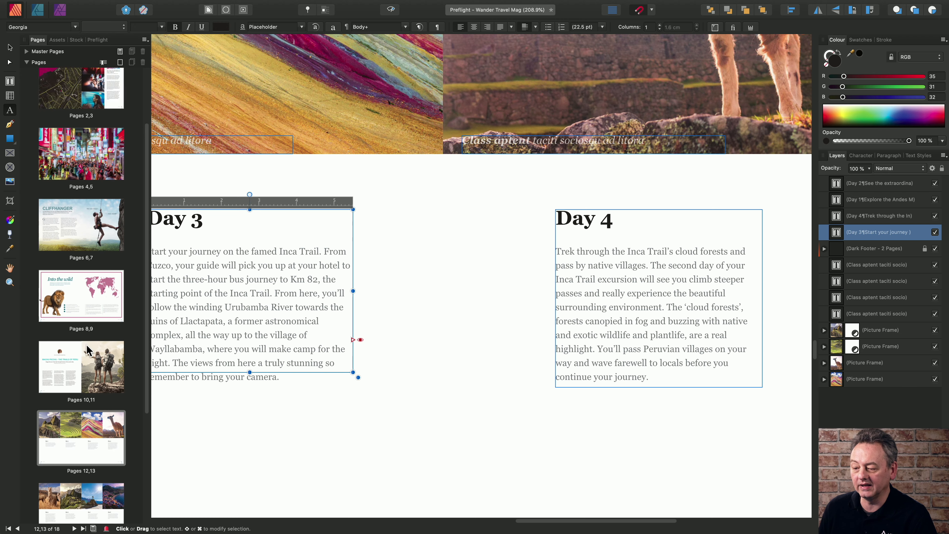
pyautogui.click(80, 453)
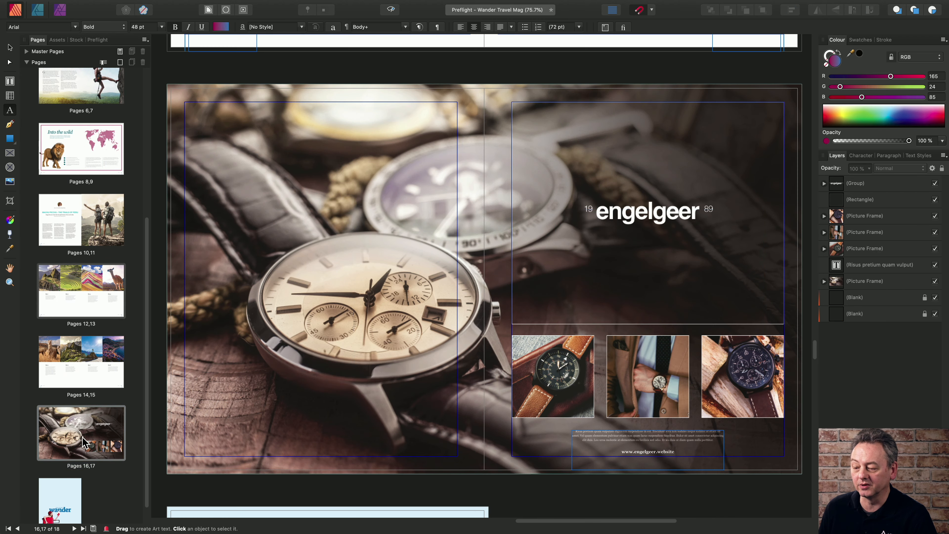
# - Locate the overflowing Day 3 text frame from its Preflight entry and extend the frame downward to fit all its text
pyautogui.click(98, 40)
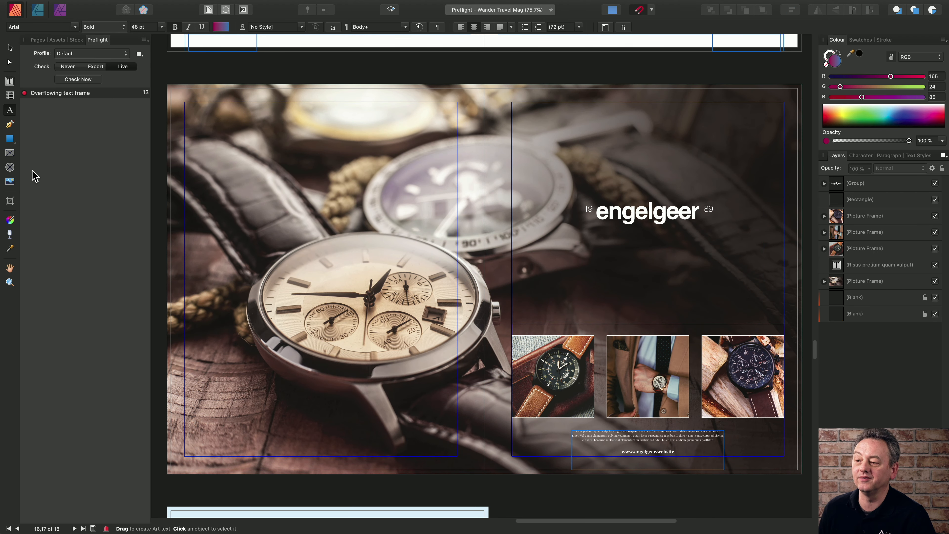
pyautogui.click(47, 94)
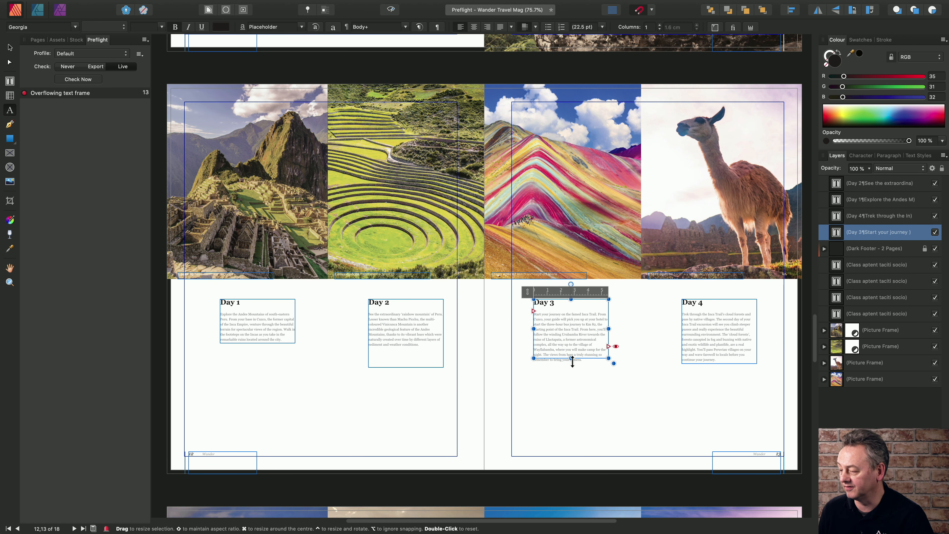
pyautogui.moveTo(572, 361); pyautogui.dragTo(573, 365)
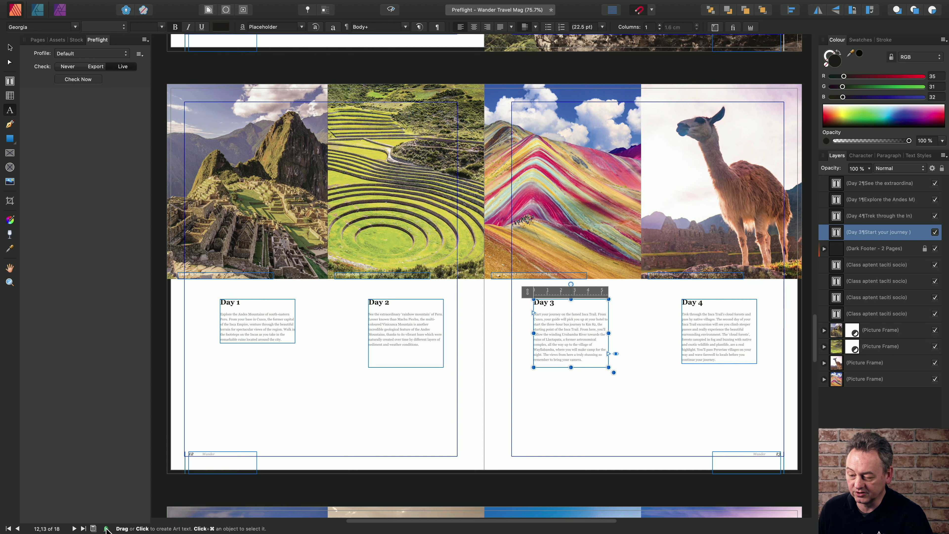
# - Switch to Finder and move the linked image 661803538_2.jpg from the desktop to the Bin
pyautogui.moveTo(106, 529)
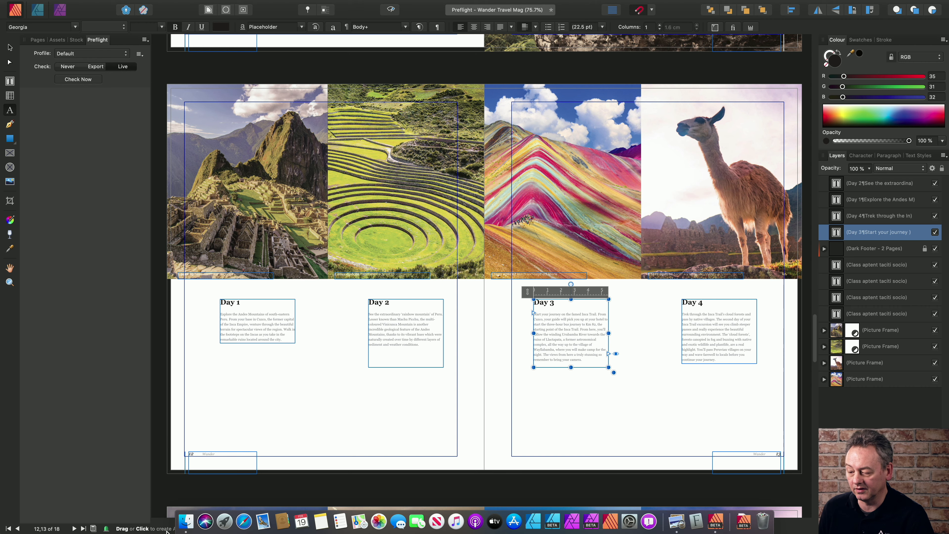
pyautogui.click(185, 521)
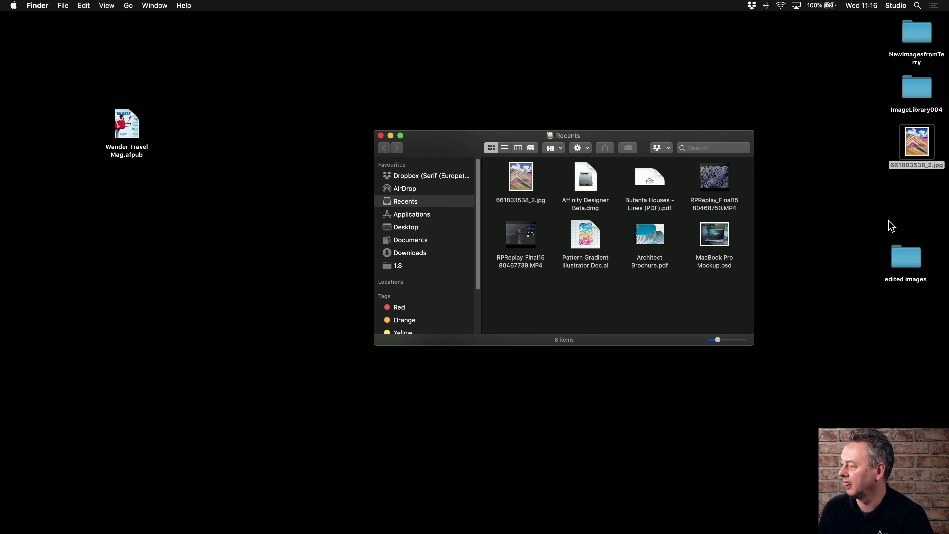
pyautogui.rightClick(908, 149)
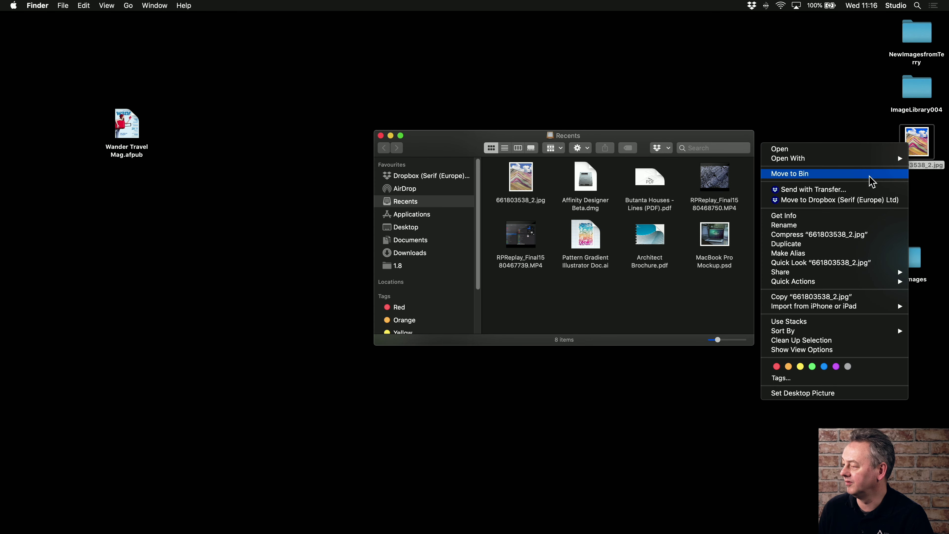
pyautogui.click(873, 182)
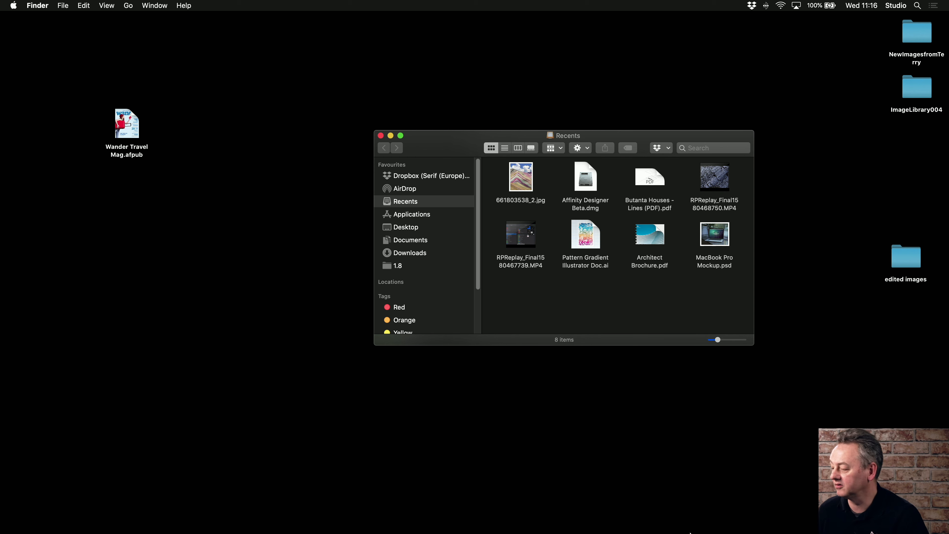
pyautogui.moveTo(766, 531)
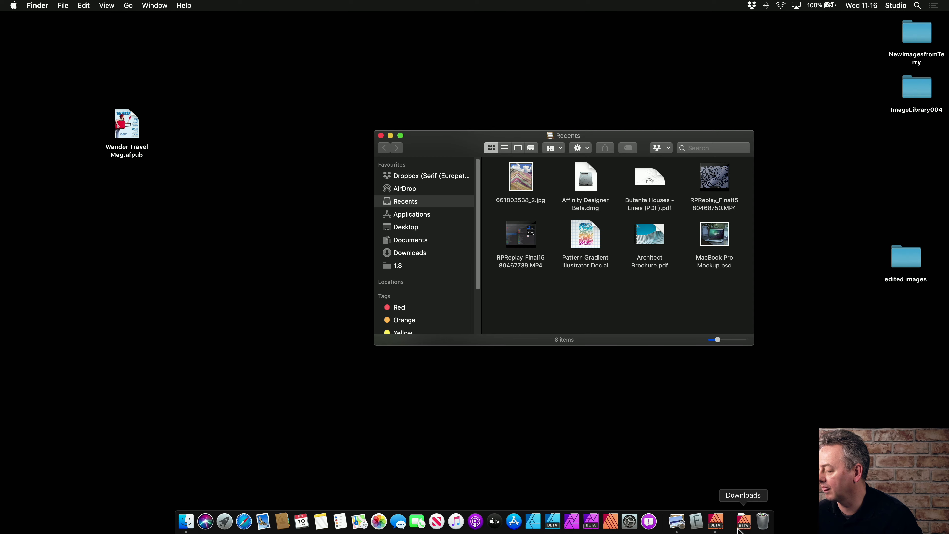
# - Return to Affinity Publisher Beta and open the Resource Manager to inspect the status of the missing linked image
pyautogui.click(714, 521)
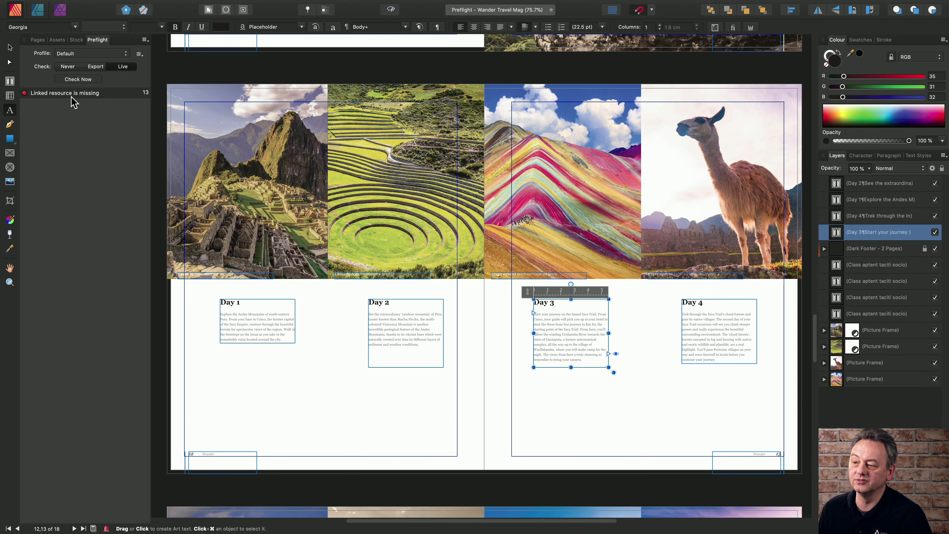
pyautogui.moveTo(73, 100)
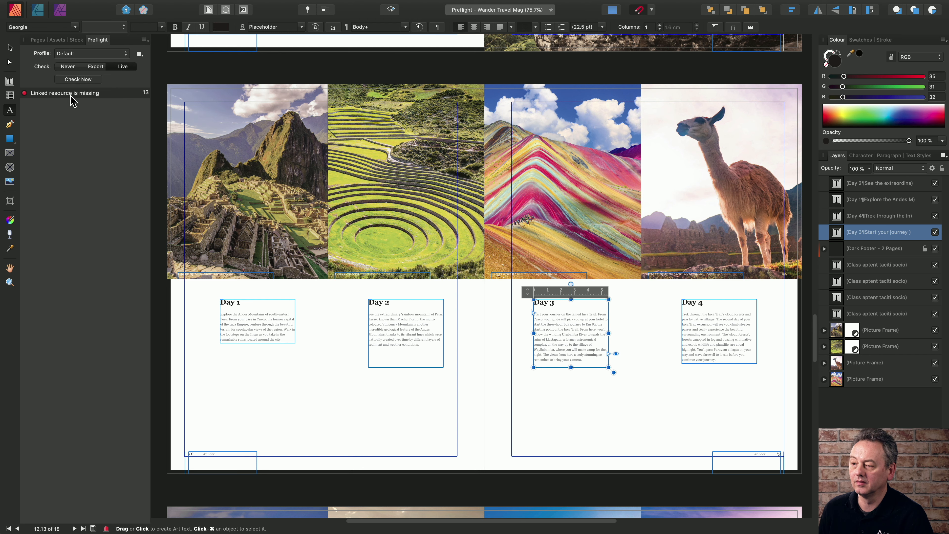
pyautogui.click(160, 6)
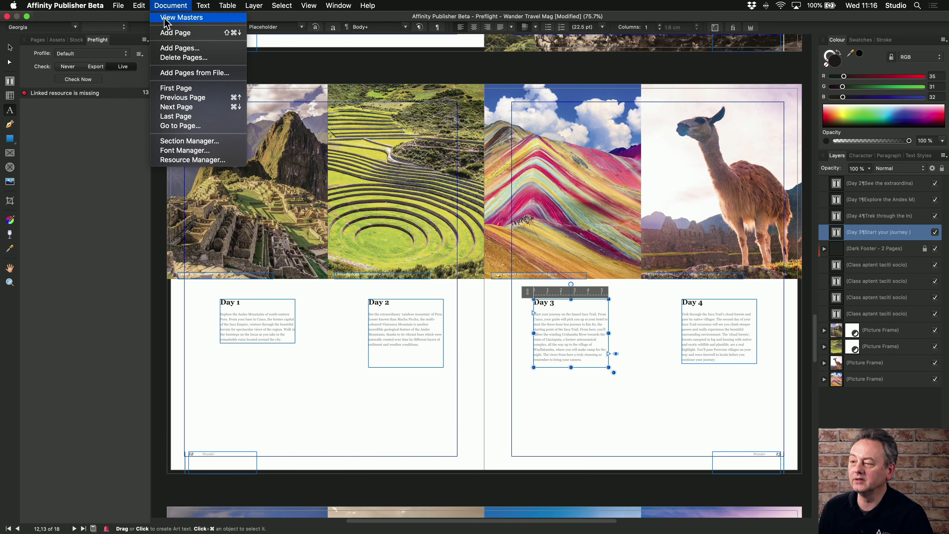
pyautogui.click(214, 162)
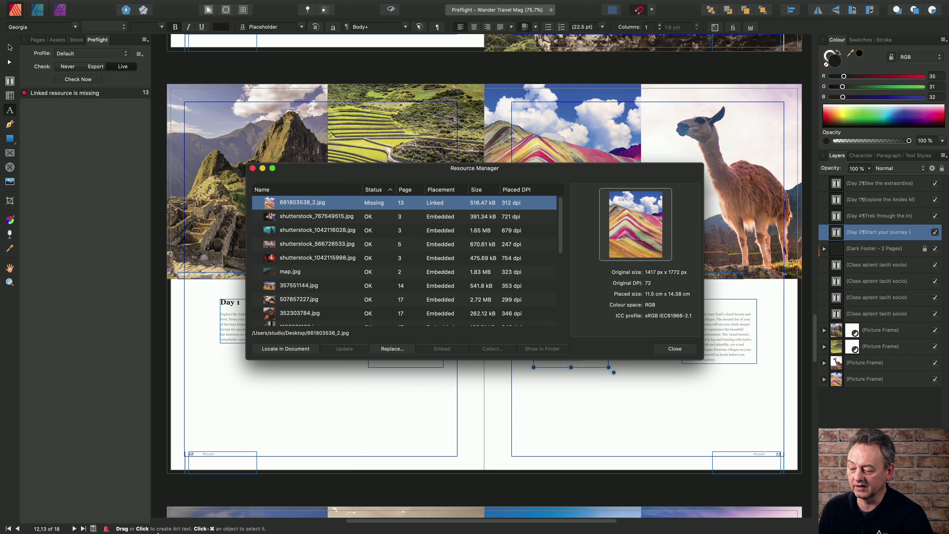
# - Undo the move of 661803538_2.jpg to the Bin in Finder and return to Affinity Publisher Beta
pyautogui.click(186, 521)
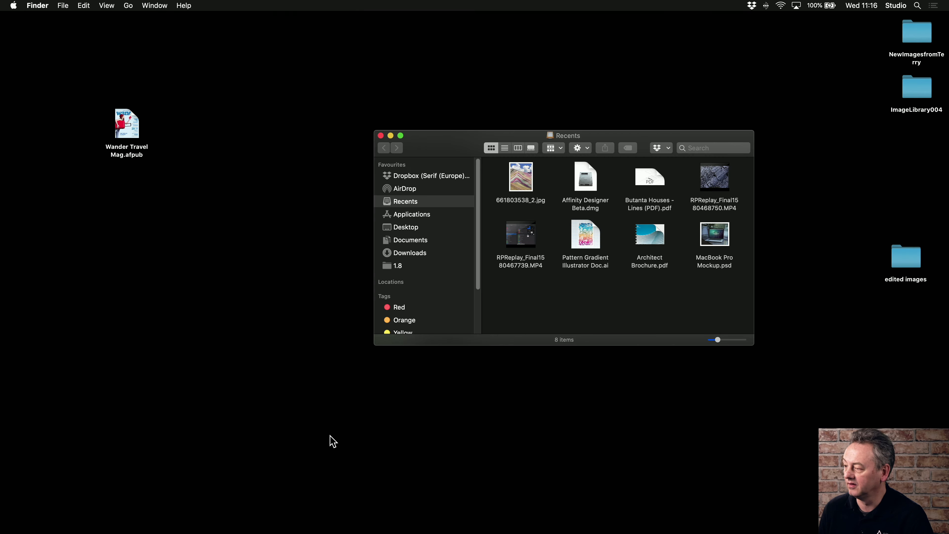
pyautogui.click(89, 6)
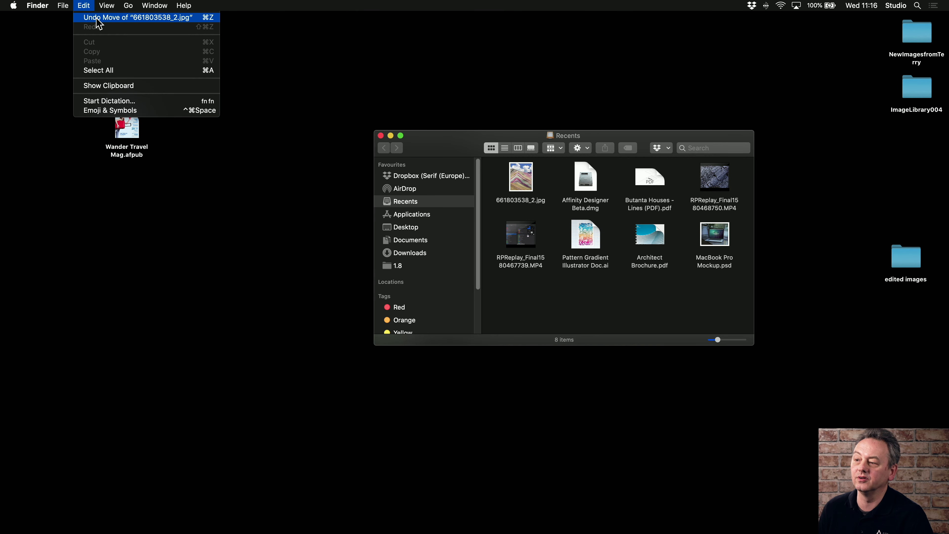
pyautogui.click(99, 18)
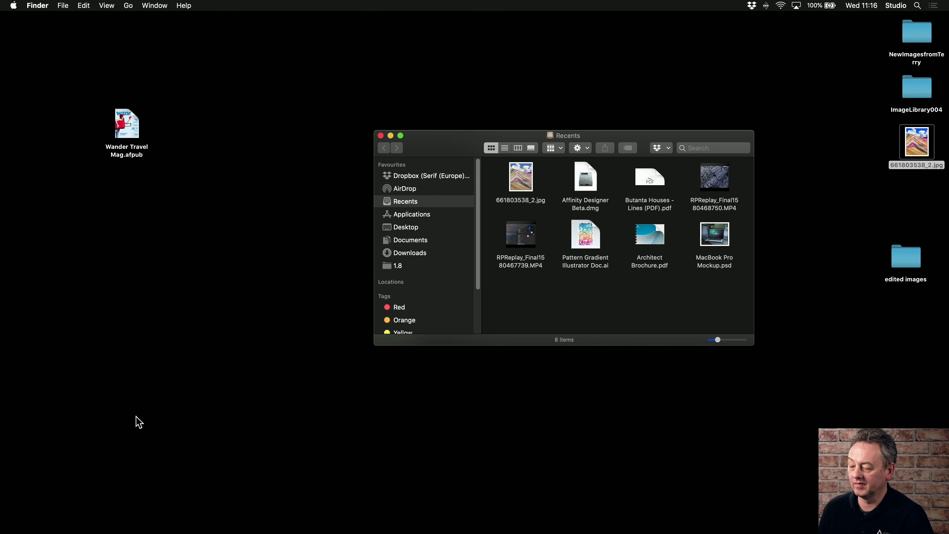
pyautogui.moveTo(183, 531)
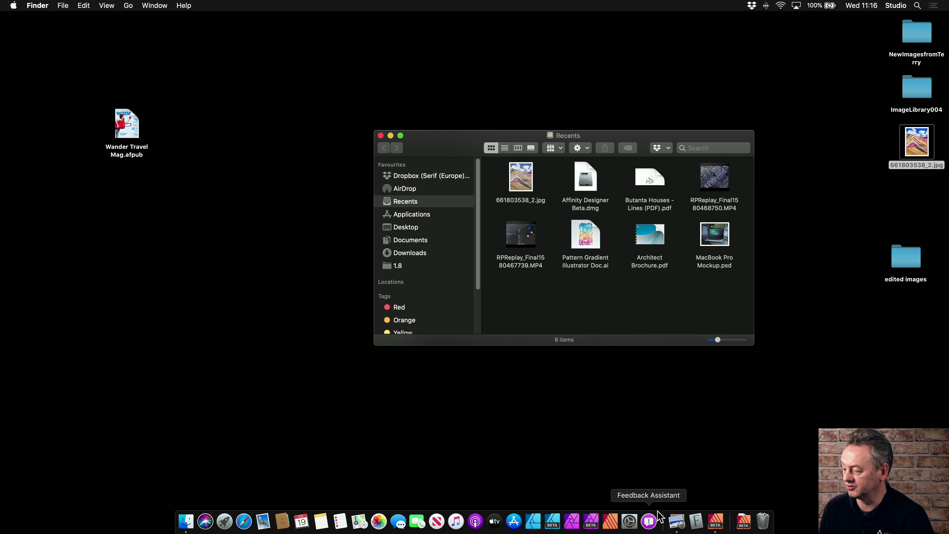
pyautogui.click(713, 524)
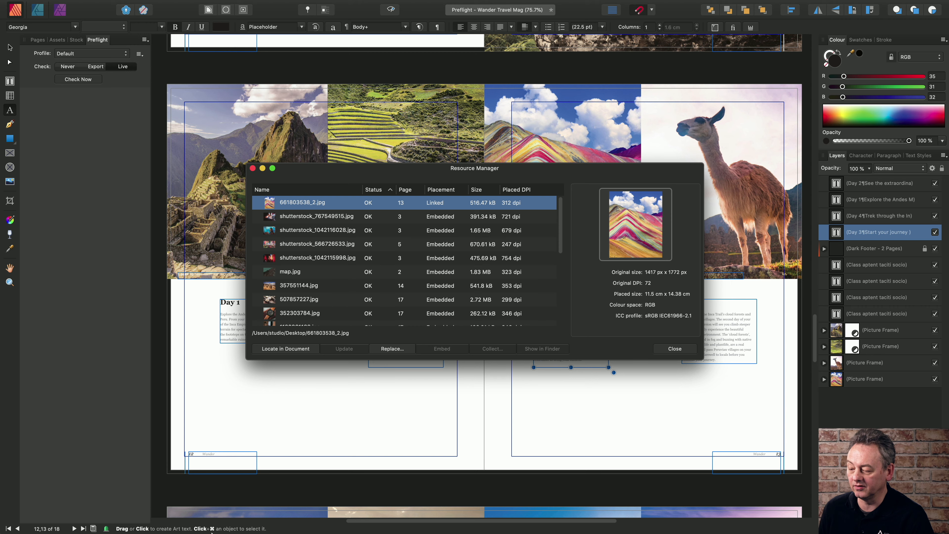
# - In Finder, move 661803538_2.jpg from the "edited images" folder to the desktop, replacing the older file
pyautogui.moveTo(160, 533)
pyautogui.click(187, 525)
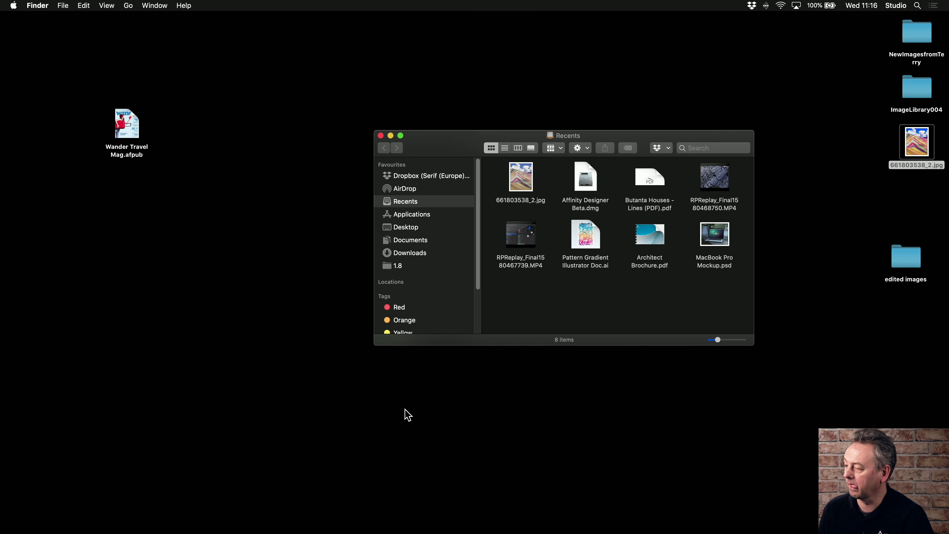
pyautogui.click(899, 262)
pyautogui.doubleClick(898, 258)
pyautogui.click(524, 189)
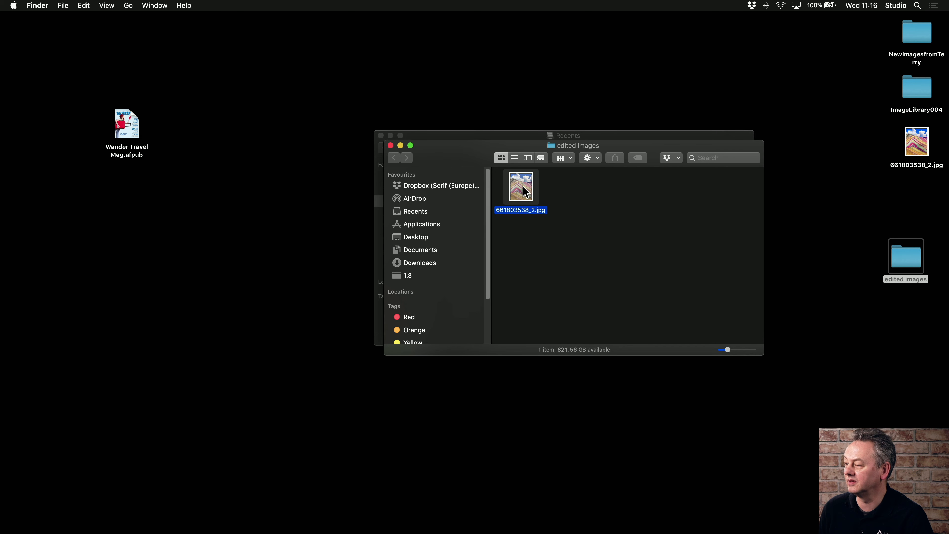
pyautogui.moveTo(528, 194); pyautogui.dragTo(834, 192)
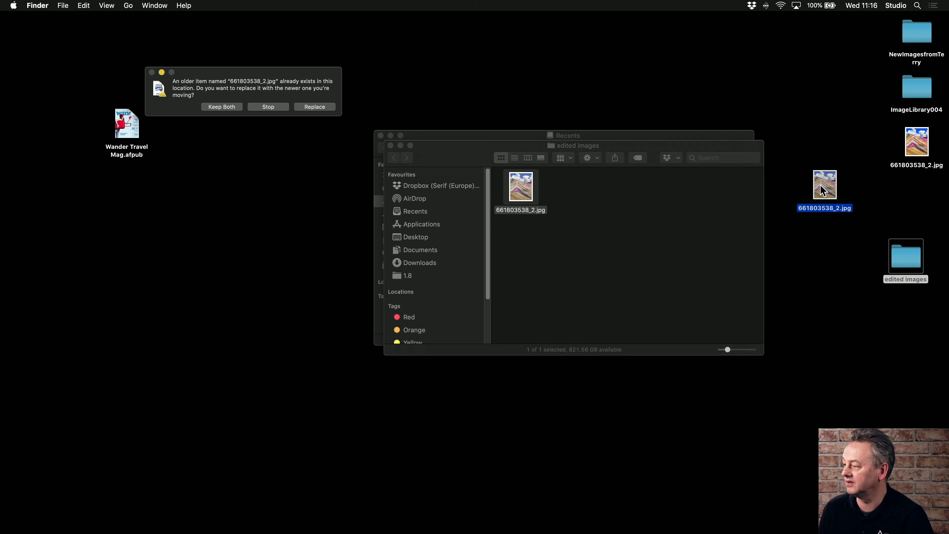
pyautogui.click(308, 109)
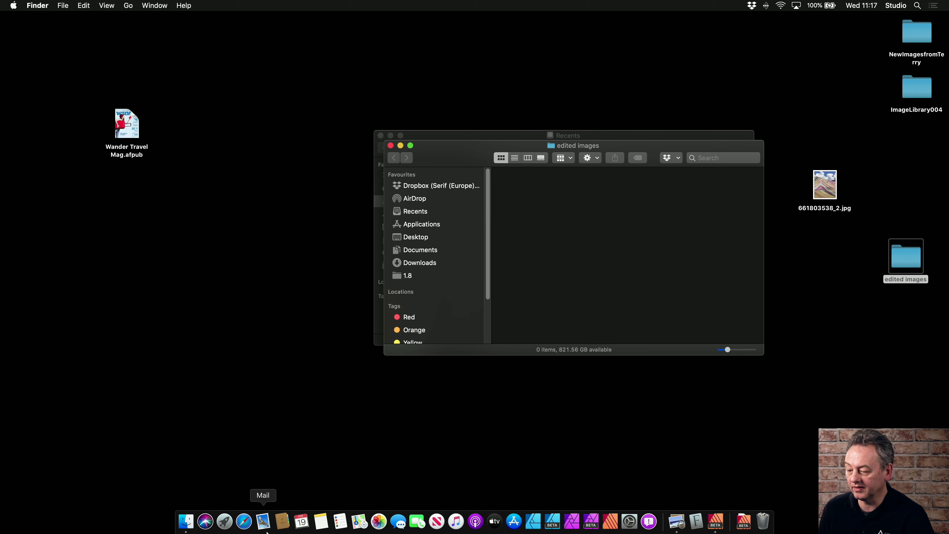
# - Back in Affinity Publisher Beta, fix the modified linked resource from its Preflight entry and close the Resource Manager
pyautogui.click(715, 522)
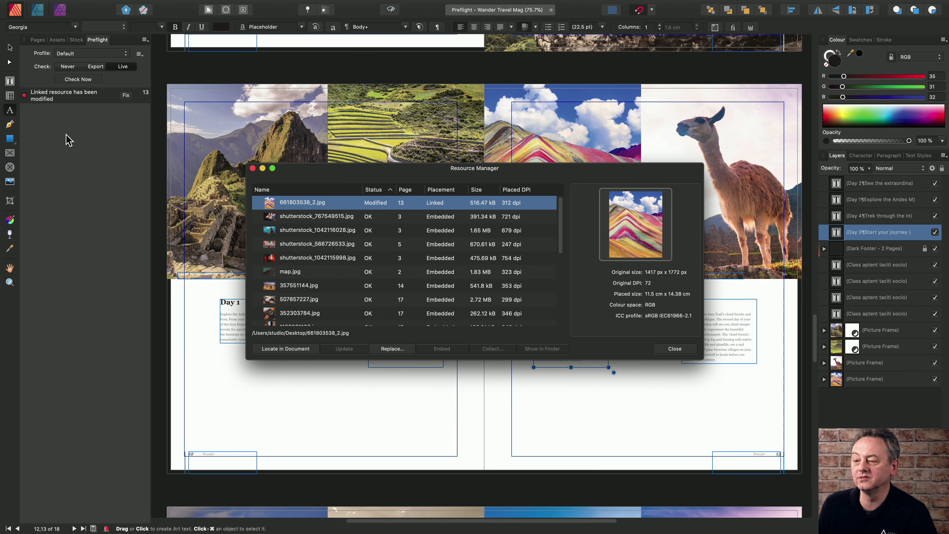
pyautogui.moveTo(58, 102)
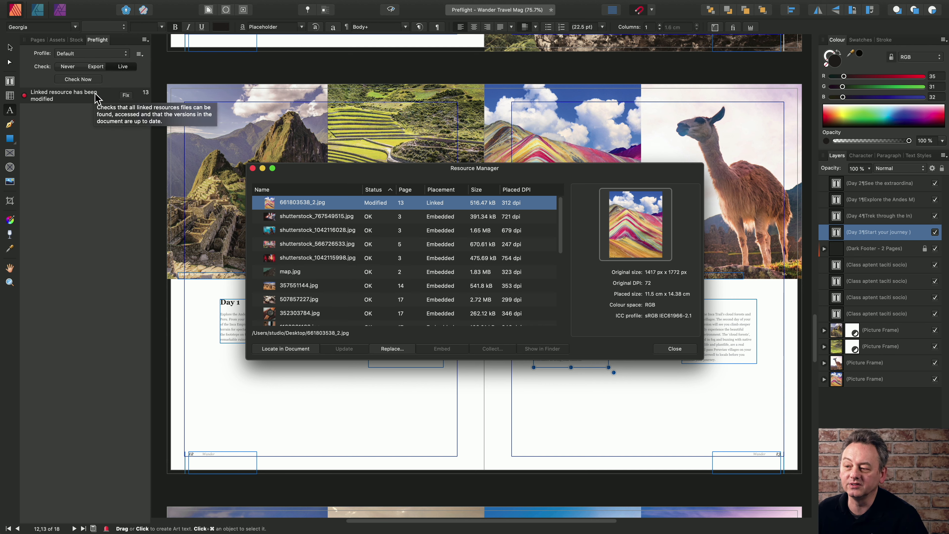
pyautogui.click(125, 96)
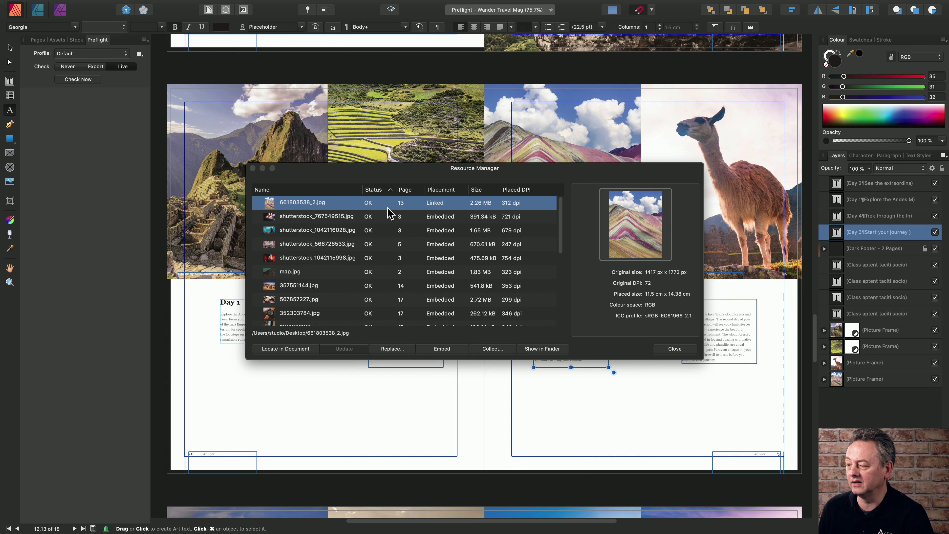
pyautogui.click(675, 349)
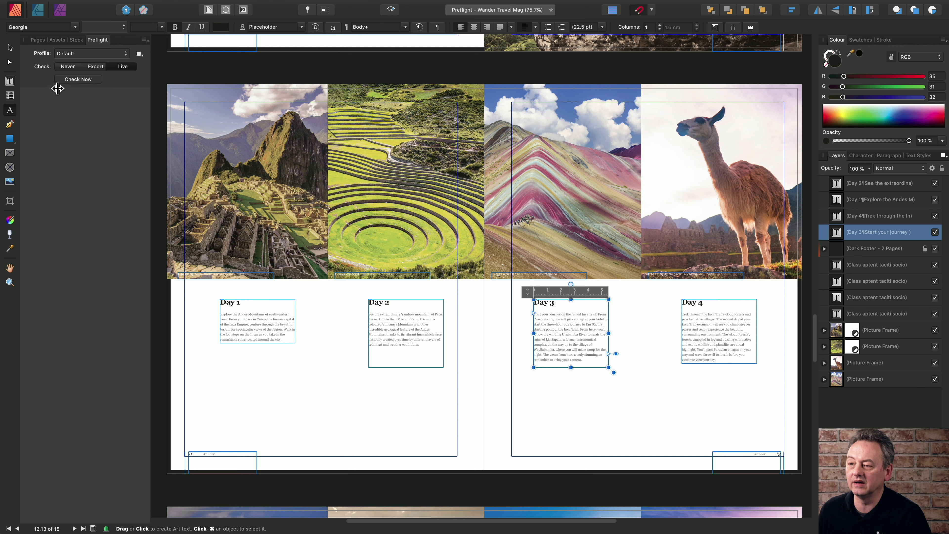
# - Go to page 1, the magazine's front cover, using the page thumbnails
pyautogui.click(38, 39)
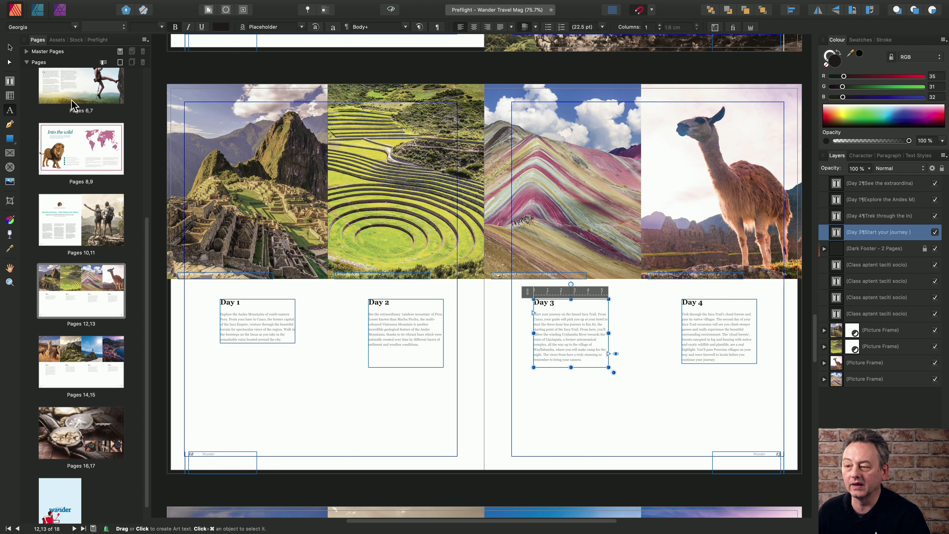
pyautogui.moveTo(148, 255); pyautogui.dragTo(148, 73)
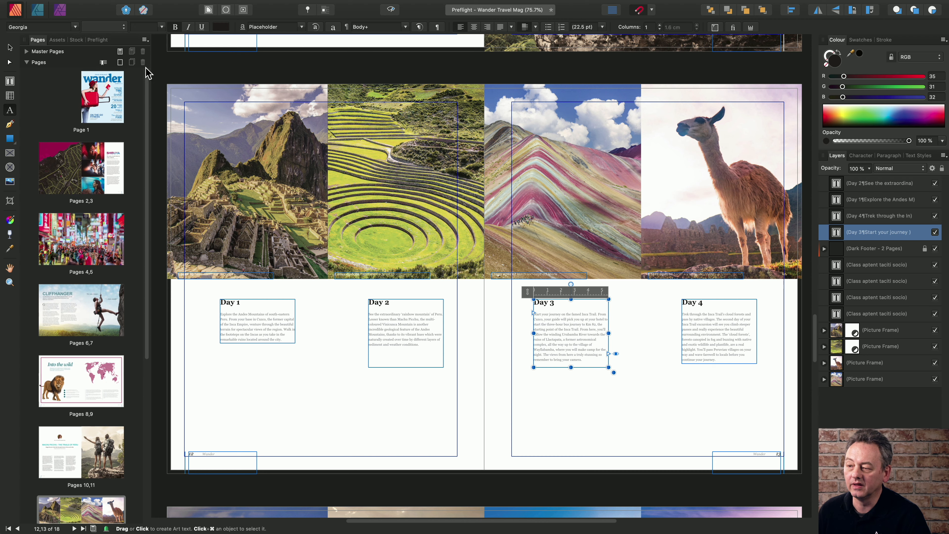
pyautogui.doubleClick(99, 112)
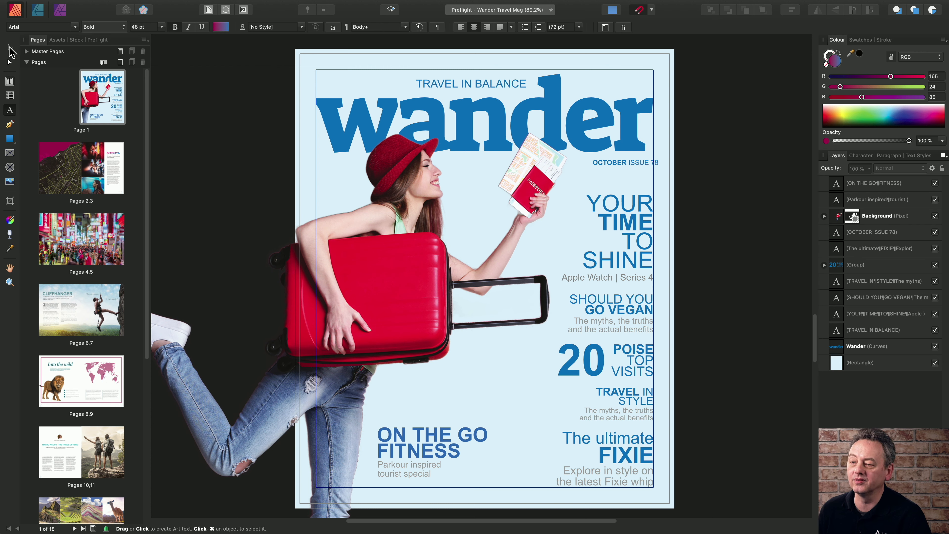
# - Shrink the cover's light blue background rectangle from the bleed edge to the page trim edge at its top-left and bottom-right corners
pyautogui.click(10, 47)
pyautogui.click(349, 69)
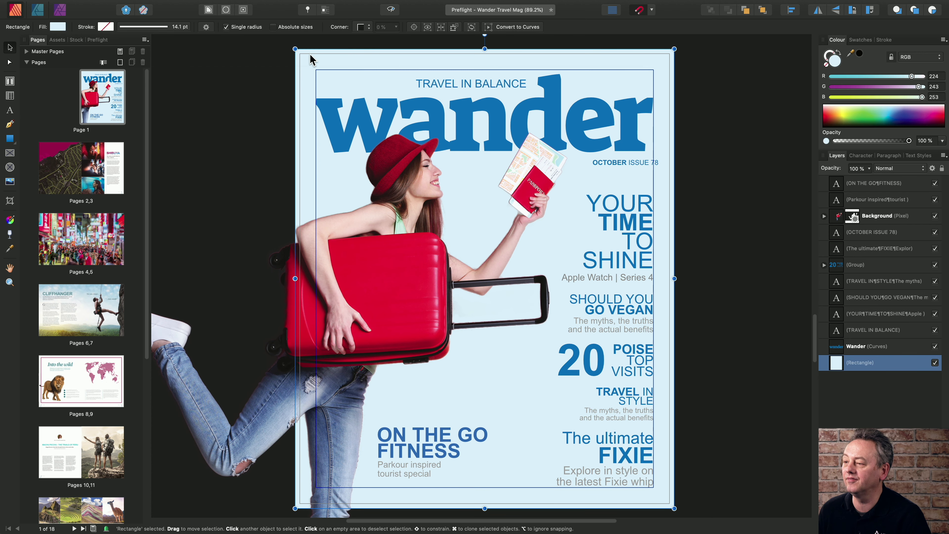
pyautogui.moveTo(295, 49); pyautogui.dragTo(299, 53)
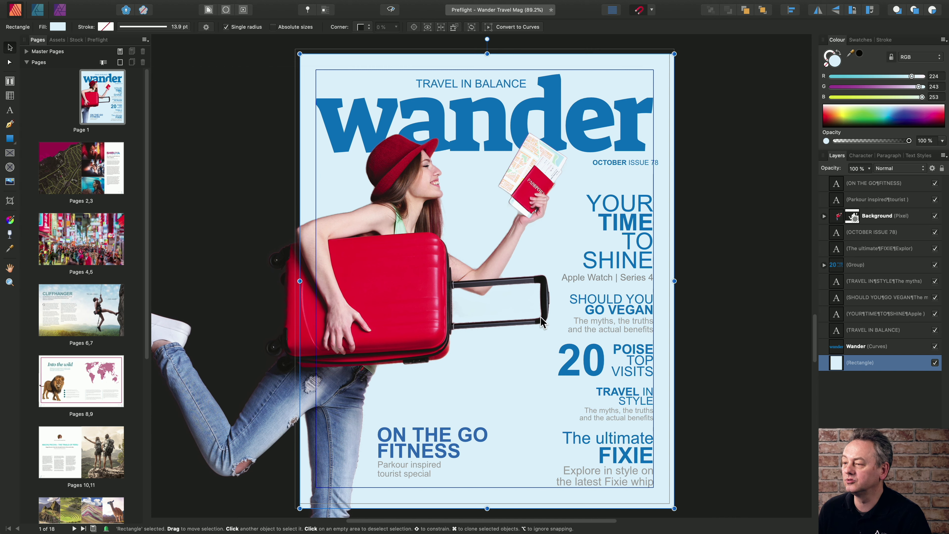
pyautogui.moveTo(674, 509); pyautogui.dragTo(670, 503)
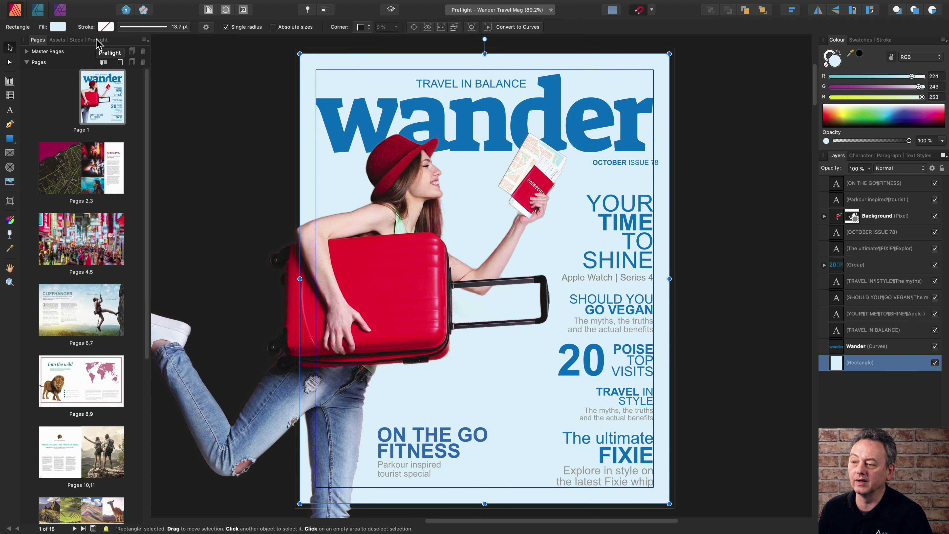
# - Open the Preflight warning for the cover and extend the background rectangle back out to the bleed edge on all sides
pyautogui.moveTo(107, 529)
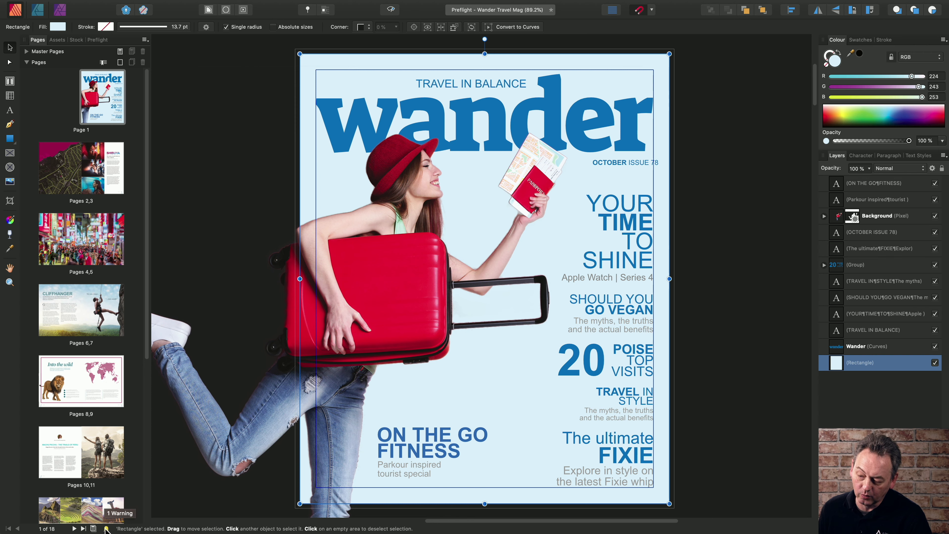
pyautogui.click(107, 529)
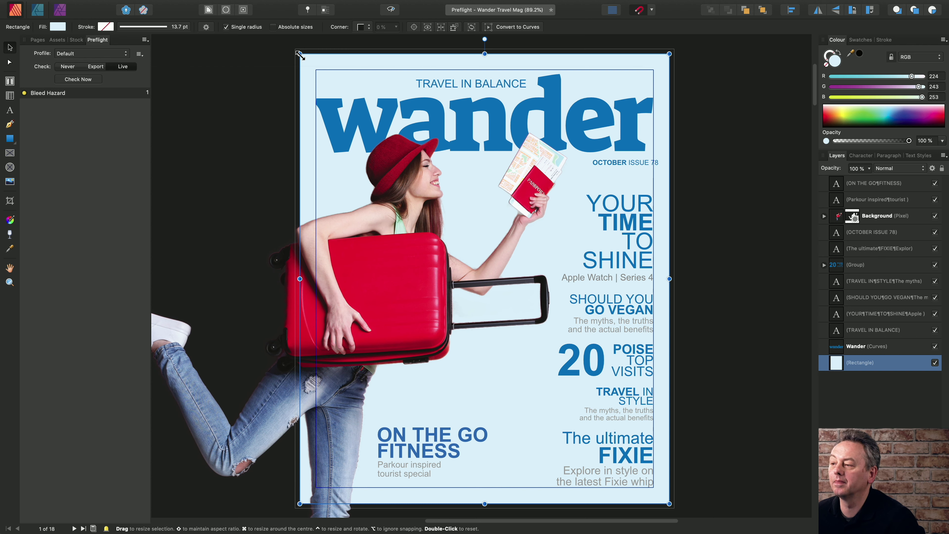
pyautogui.moveTo(300, 54); pyautogui.dragTo(295, 49)
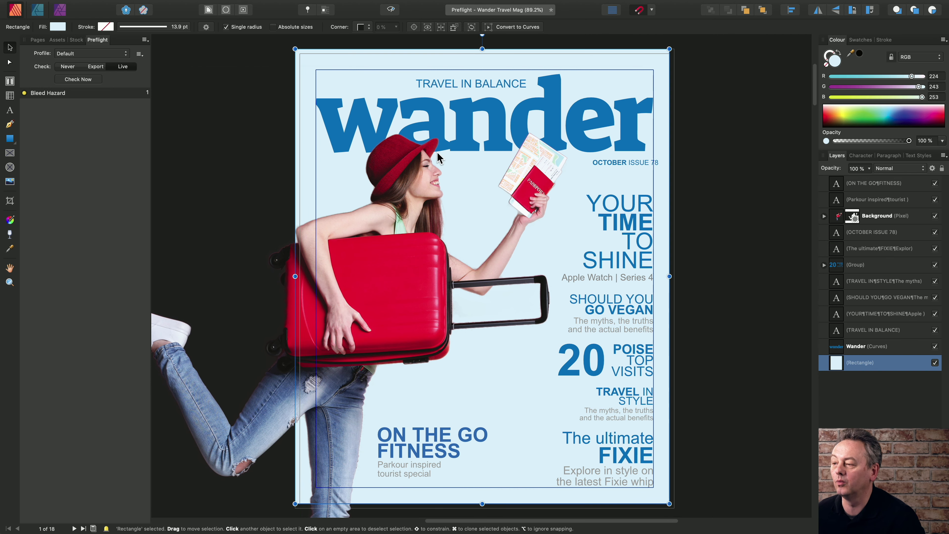
pyautogui.moveTo(669, 504); pyautogui.dragTo(674, 501)
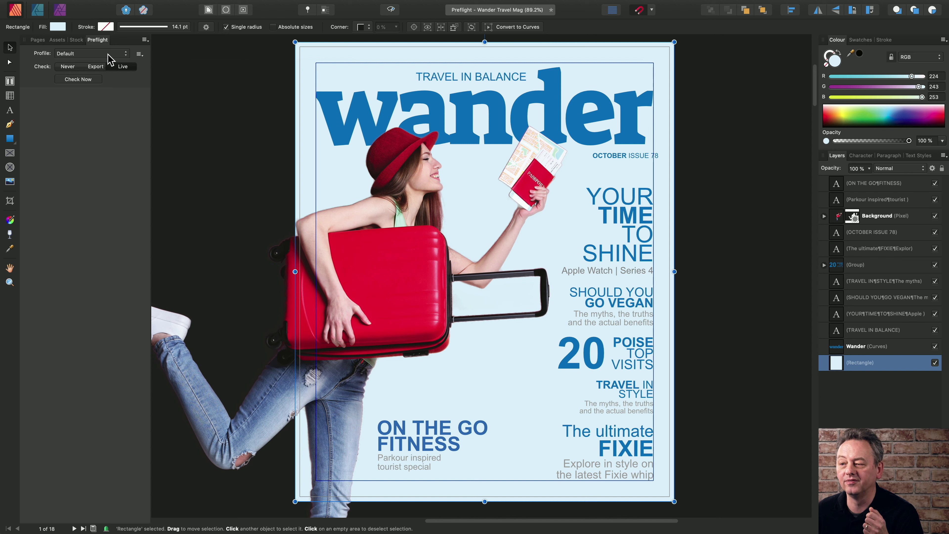
# - Open the Default Preflight profile for editing and examine the settings of its checks from TOC through Image Colour
pyautogui.click(140, 55)
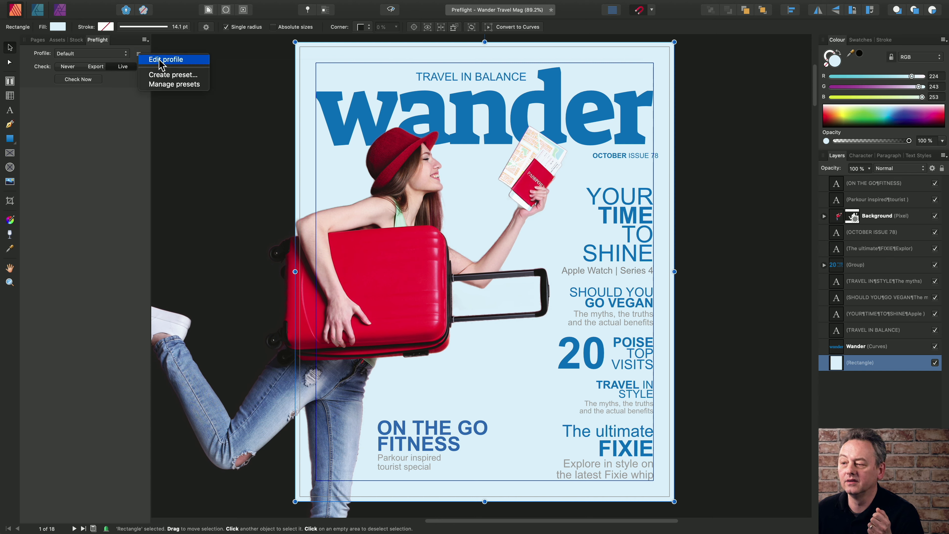
pyautogui.click(161, 61)
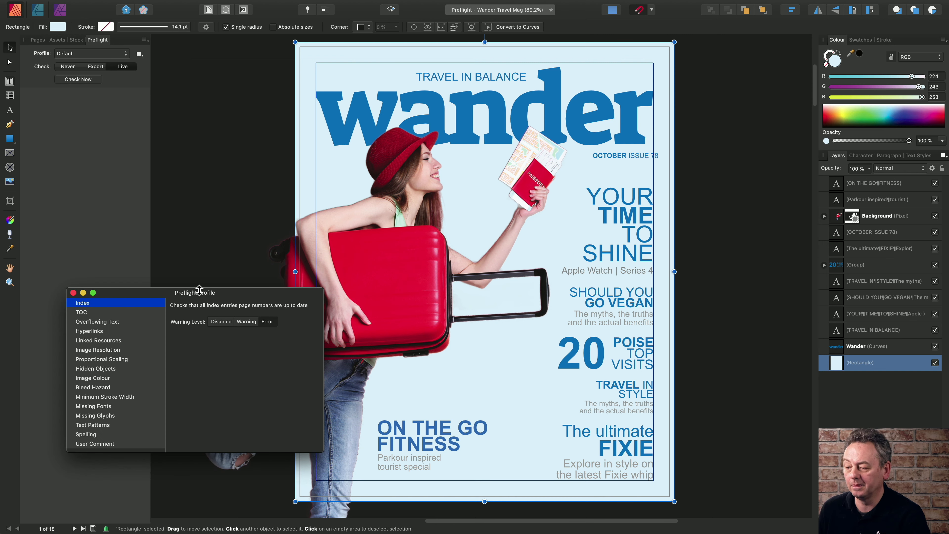
pyautogui.moveTo(198, 293); pyautogui.dragTo(330, 119)
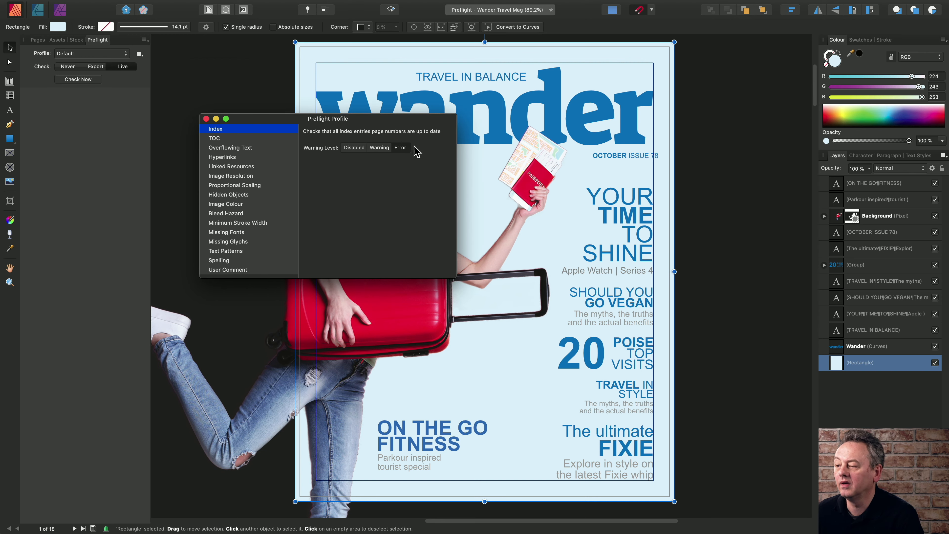
pyautogui.click(224, 139)
pyautogui.click(225, 148)
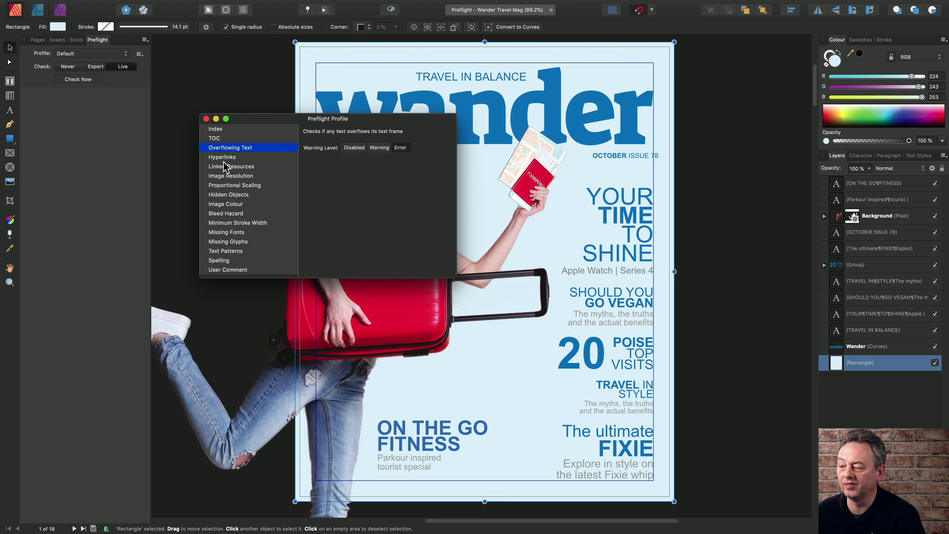
pyautogui.click(222, 158)
pyautogui.click(220, 168)
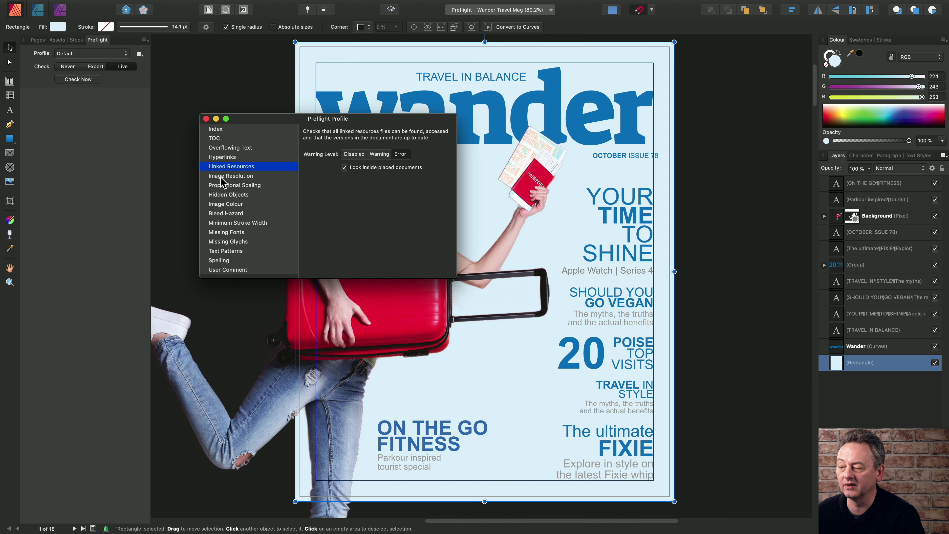
pyautogui.click(222, 176)
pyautogui.click(226, 185)
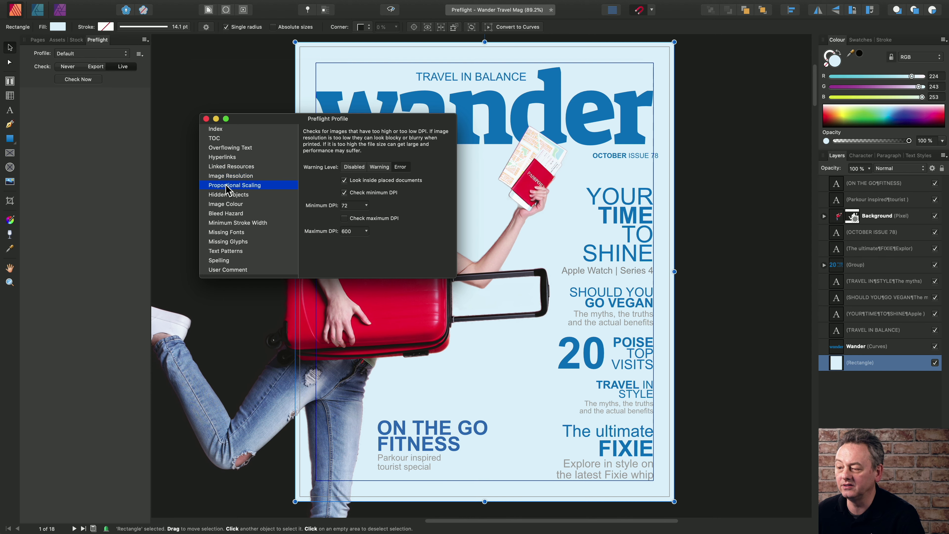
pyautogui.click(229, 204)
# - Set the Bleed Hazard check's warning level to Disabled in the Preflight profile and close the profile editor
pyautogui.click(229, 214)
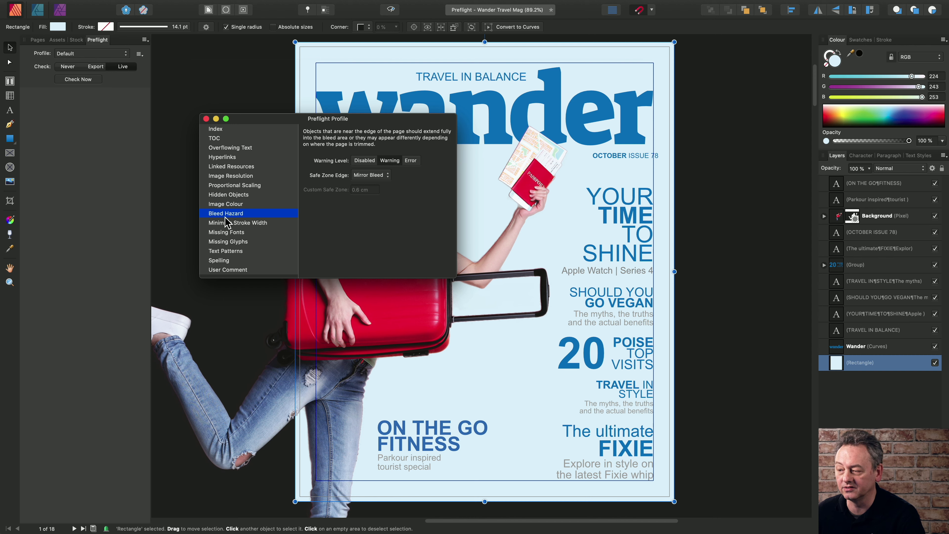
pyautogui.click(362, 163)
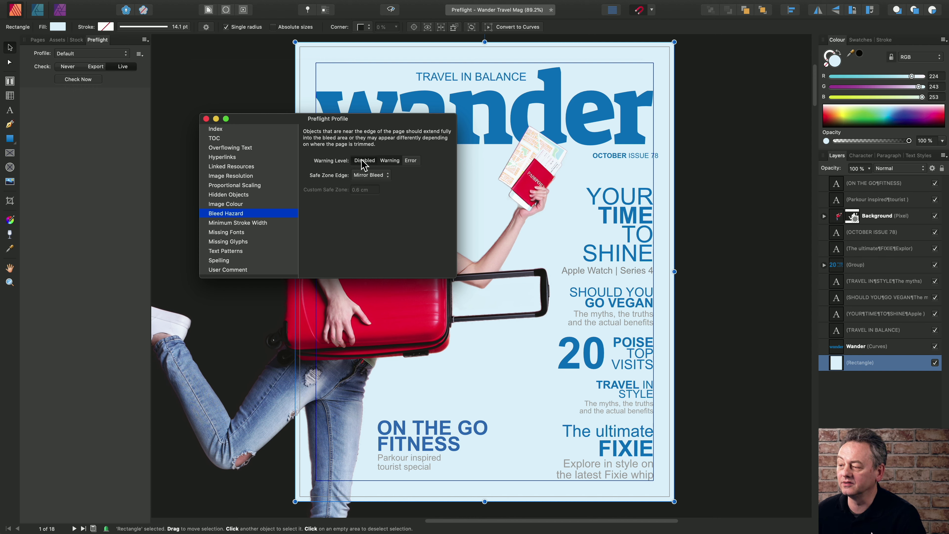
pyautogui.click(206, 119)
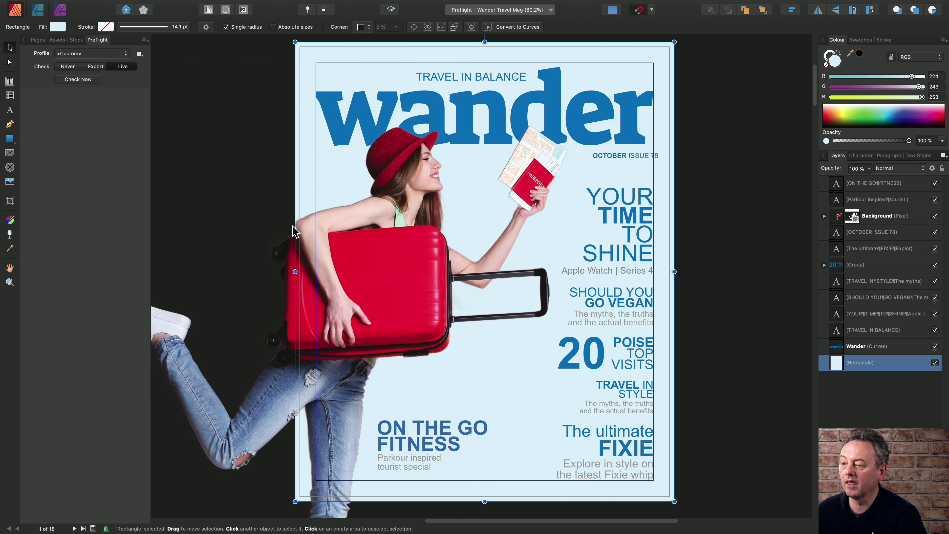
# - Pull two opposite corners of the cover's background rectangle in to the page edge so it leaves the bleed area empty
pyautogui.moveTo(295, 42)
pyautogui.mouseDown()
pyautogui.moveTo(314, 140)
pyautogui.moveTo(299, 124)
pyautogui.mouseUp()
pyautogui.scroll(-5, 654, 449)
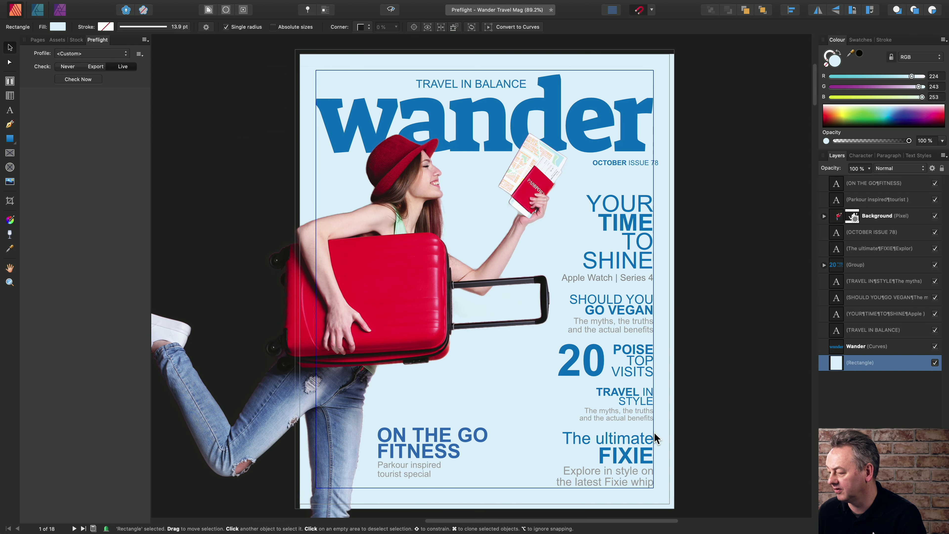
pyautogui.moveTo(674, 477); pyautogui.dragTo(669, 472)
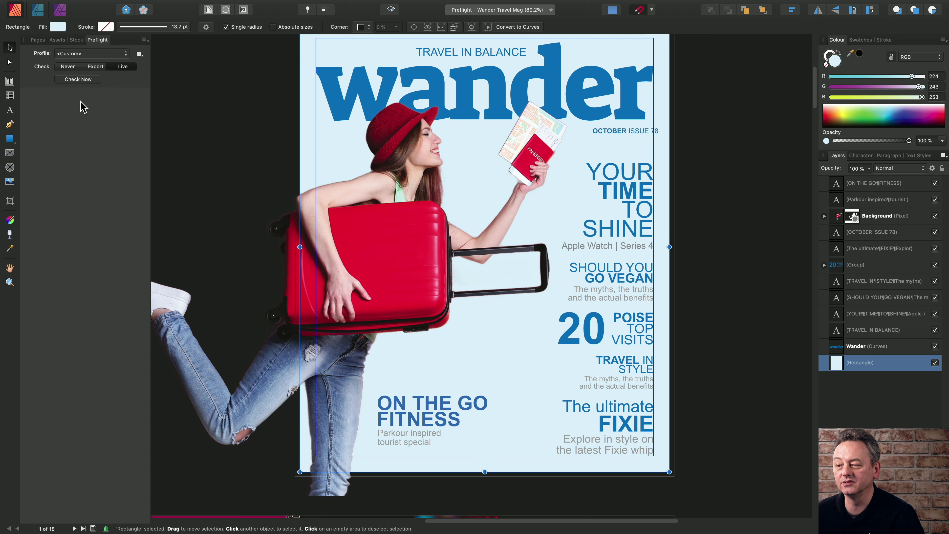
# - Save the custom Preflight profile as a preset named pf1_nobleed
pyautogui.click(139, 55)
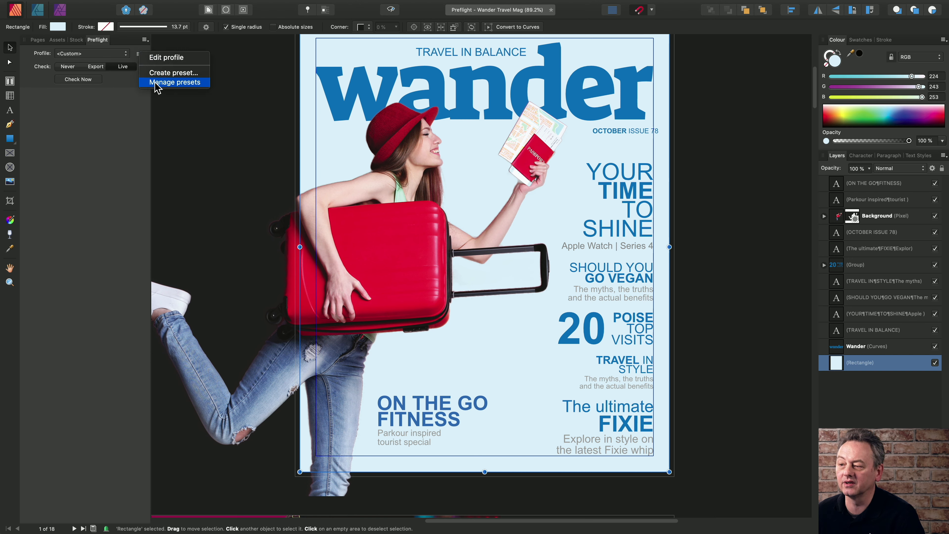
pyautogui.click(166, 73)
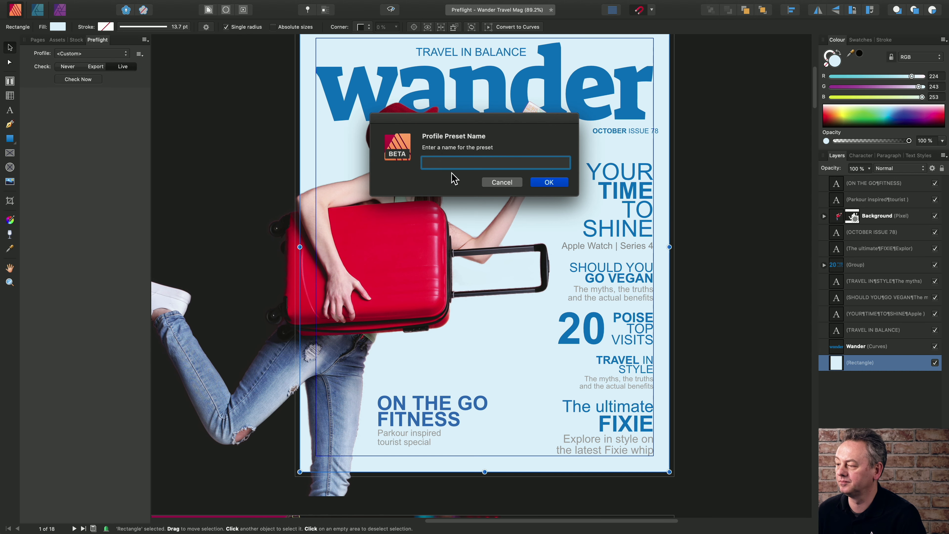
pyautogui.write('no bleed')
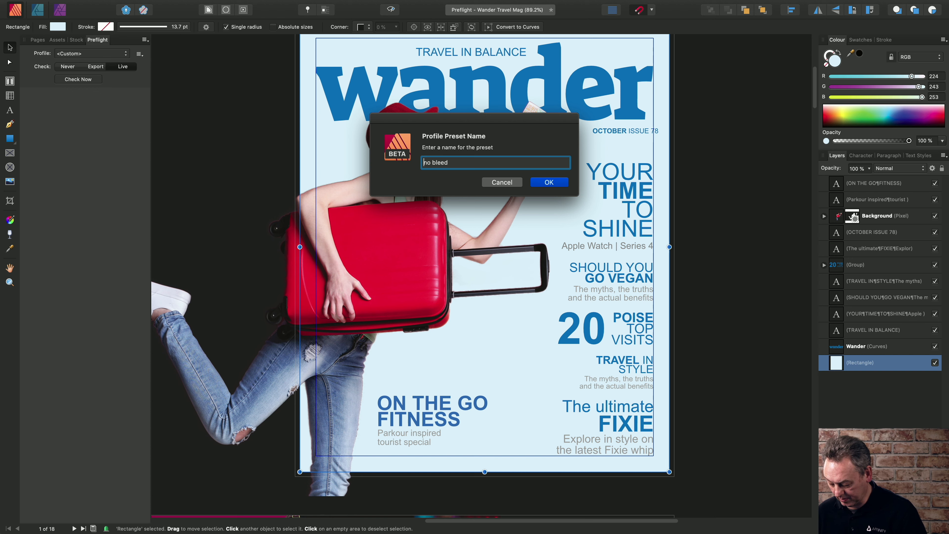
pyautogui.write('r')
pyautogui.write('1')
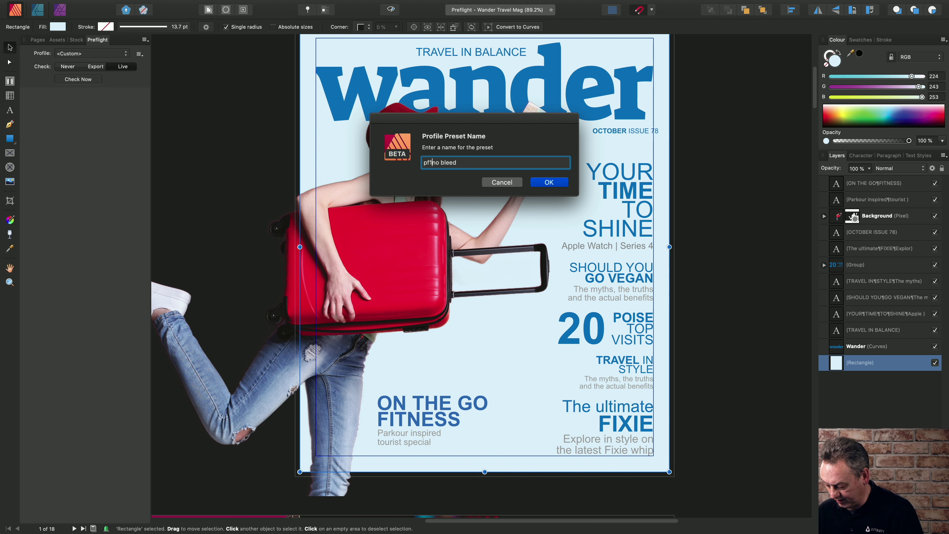
pyautogui.write('_')
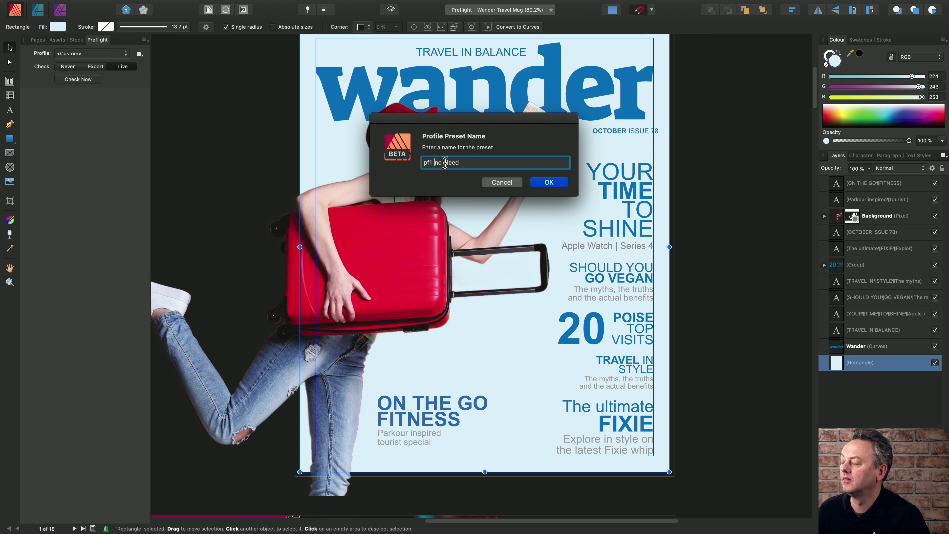
pyautogui.press('BackSpace')
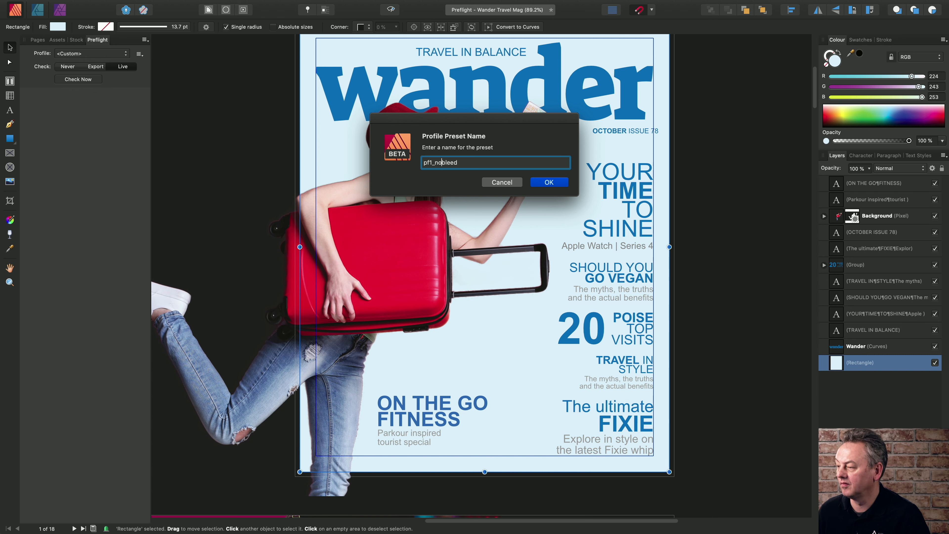
pyautogui.click(548, 182)
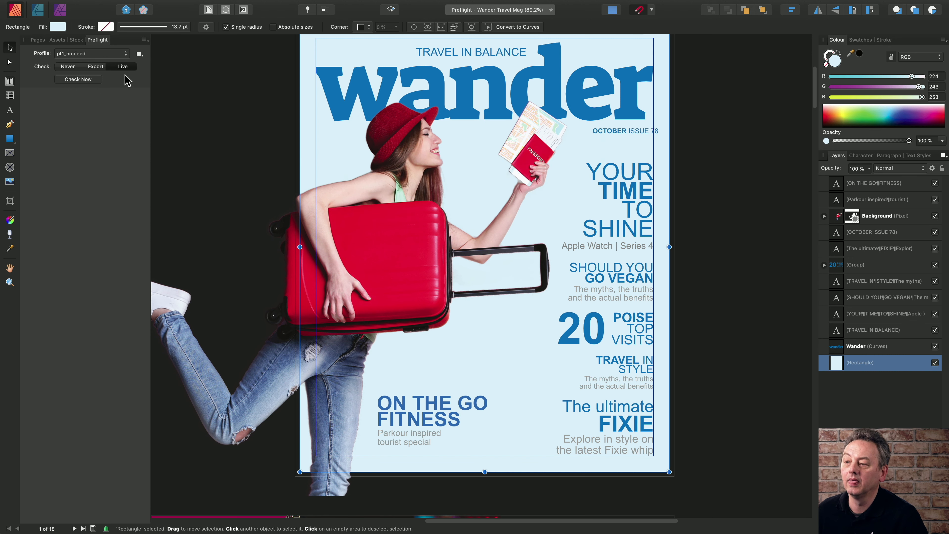
# - Switch the Preflight profile from pf1_nobleed to Default and check the resulting issue list
pyautogui.click(126, 53)
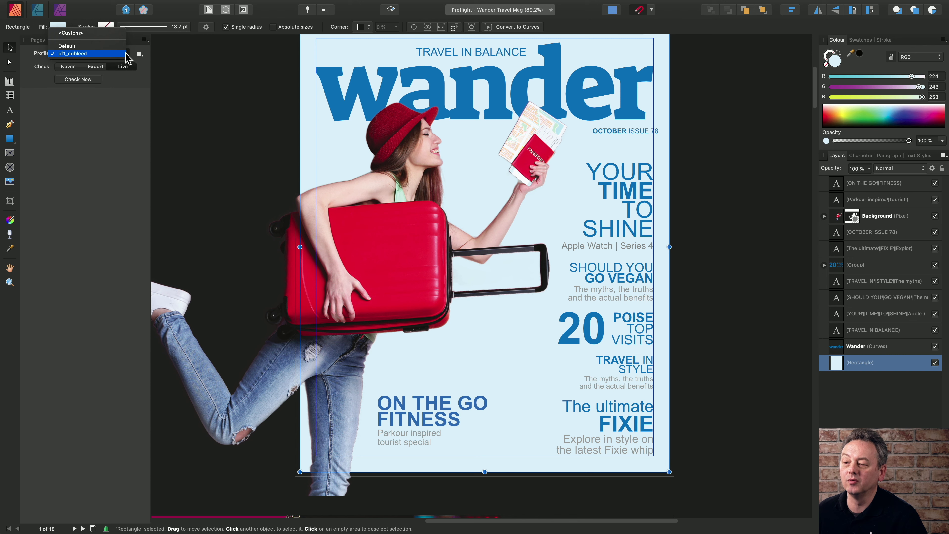
pyautogui.click(105, 49)
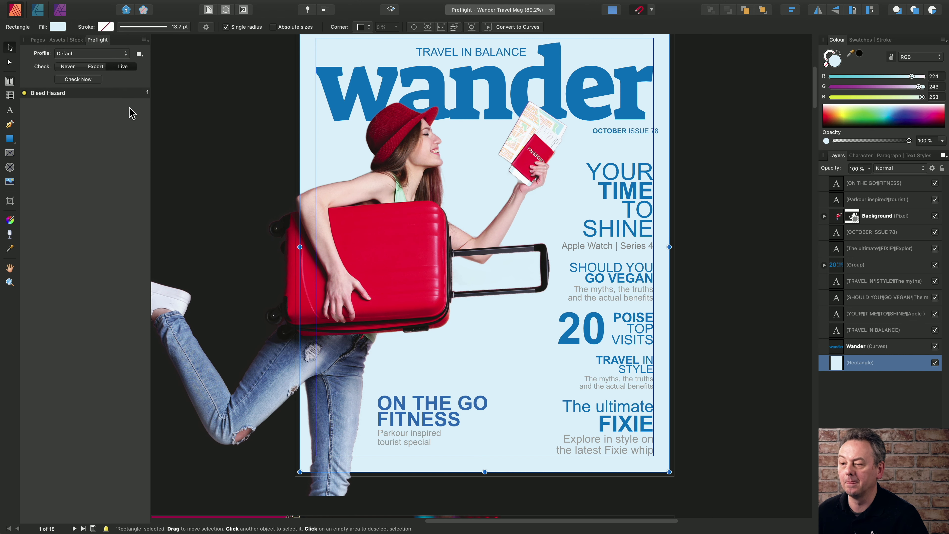
pyautogui.moveTo(51, 96)
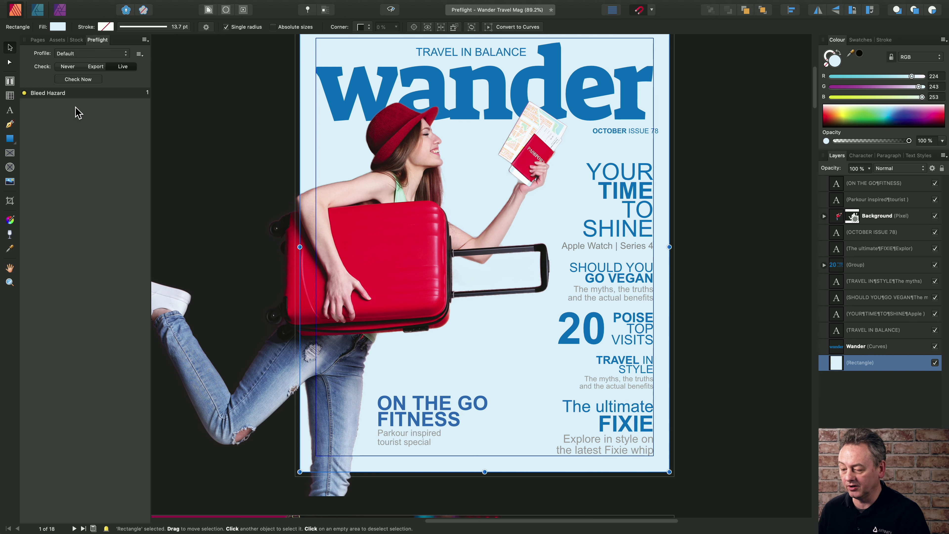
# - Switch from Affinity Publisher Beta to the Preview app
pyautogui.moveTo(175, 530)
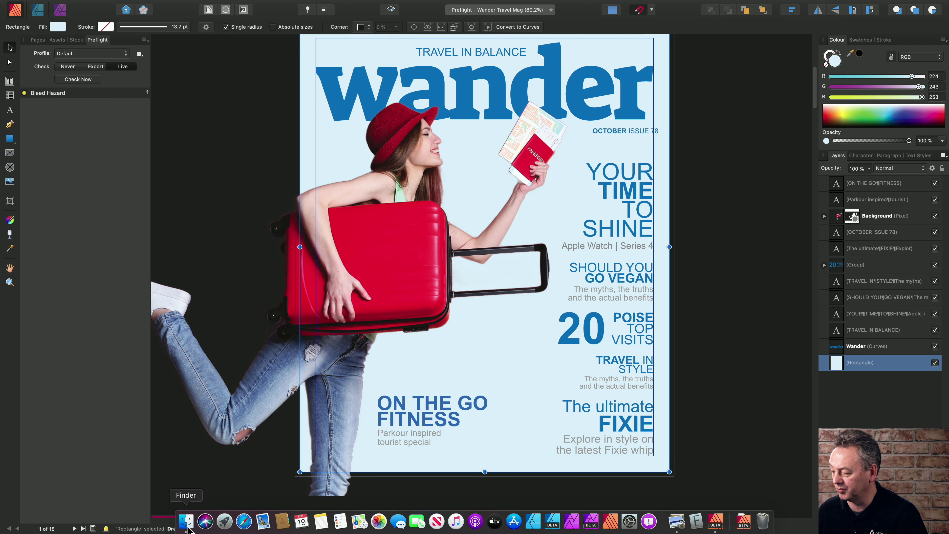
pyautogui.click(678, 523)
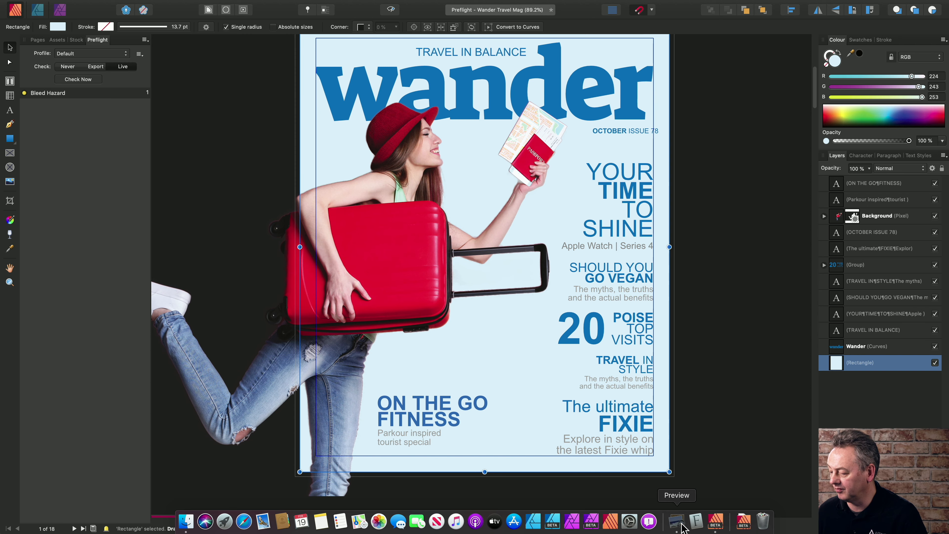